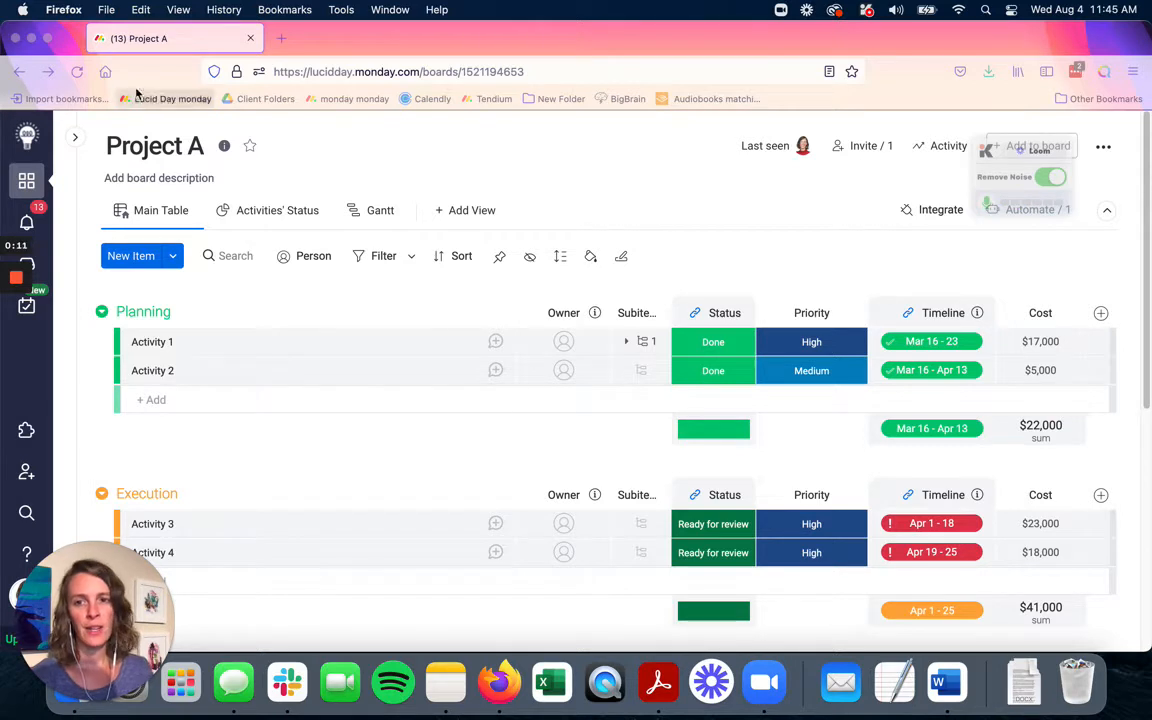
# Step: Create a new dashboard named "Super Board!" in the Dashboard Fun! workspace with Main privacy
pyautogui.click(79, 139)
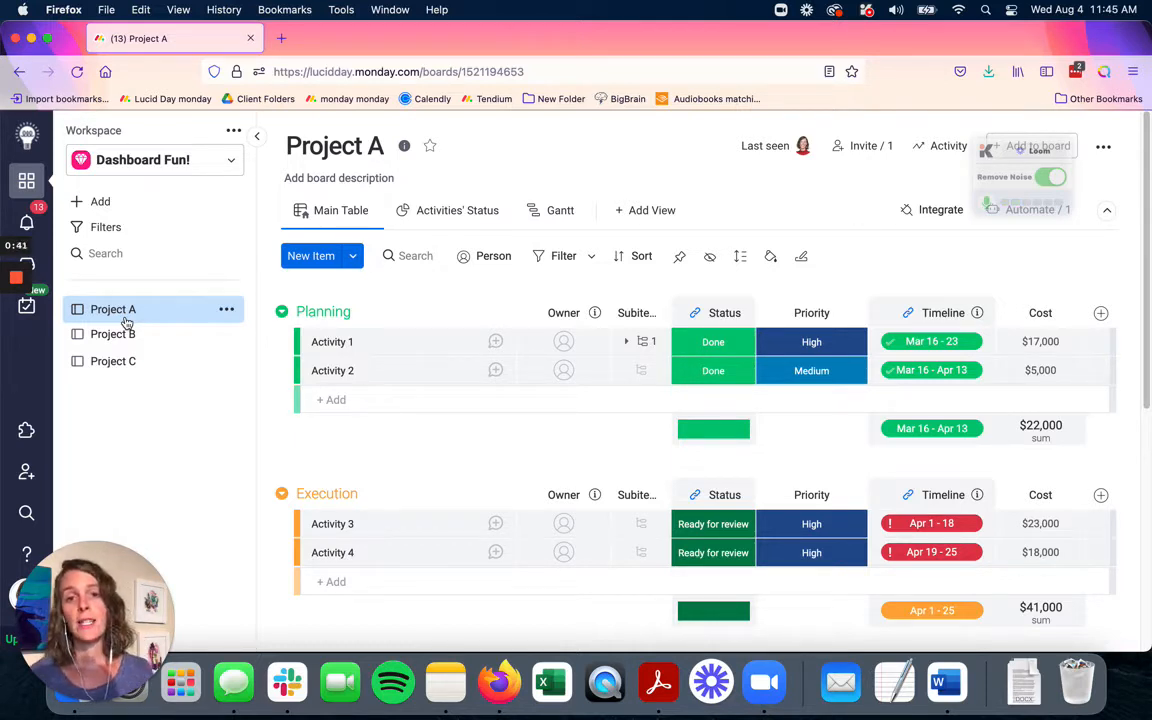
pyautogui.click(121, 199)
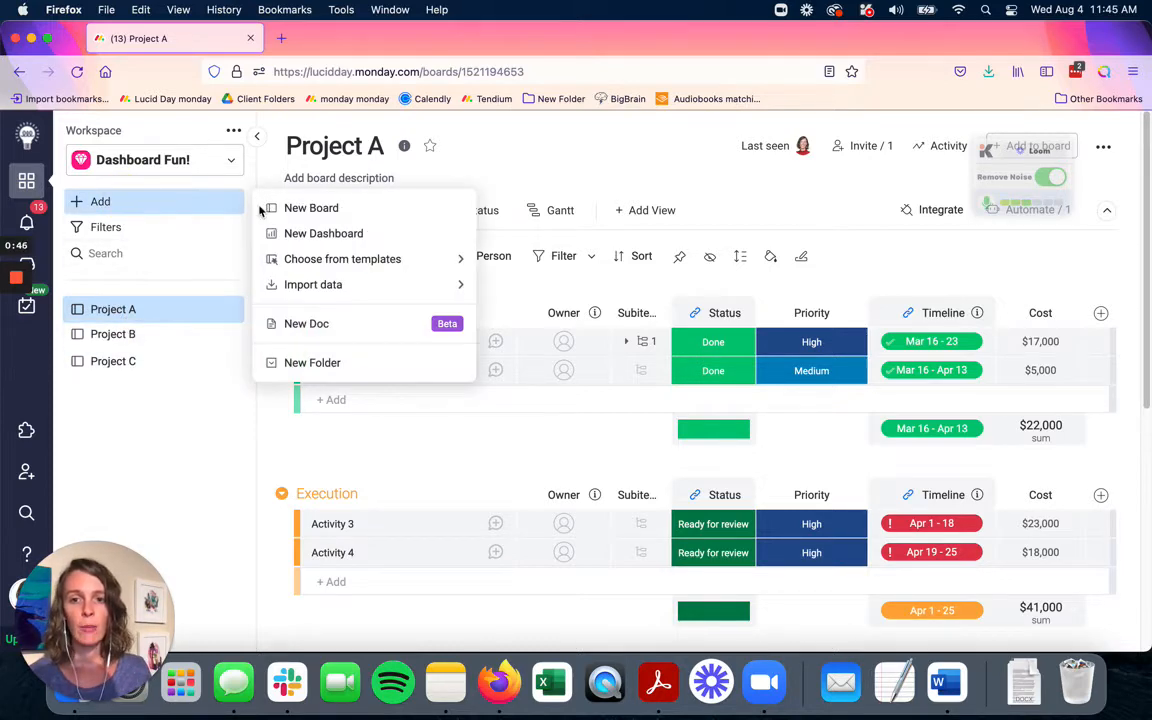
pyautogui.click(329, 236)
pyautogui.write('Super')
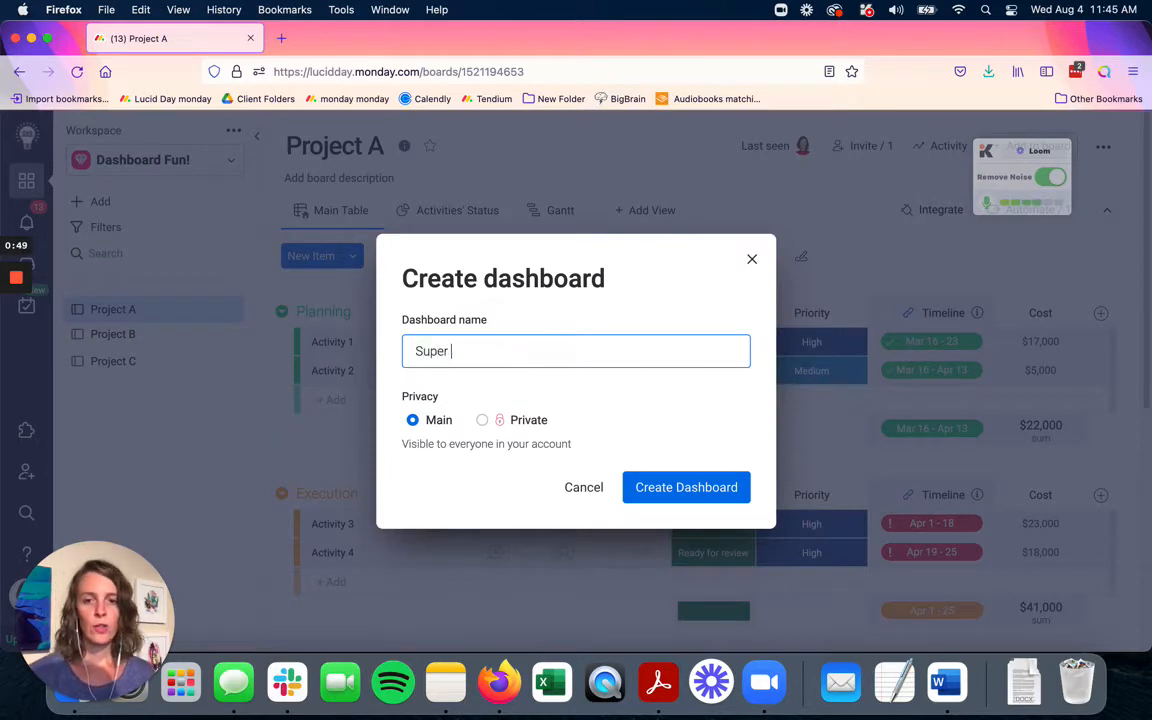
pyautogui.write(' Table')
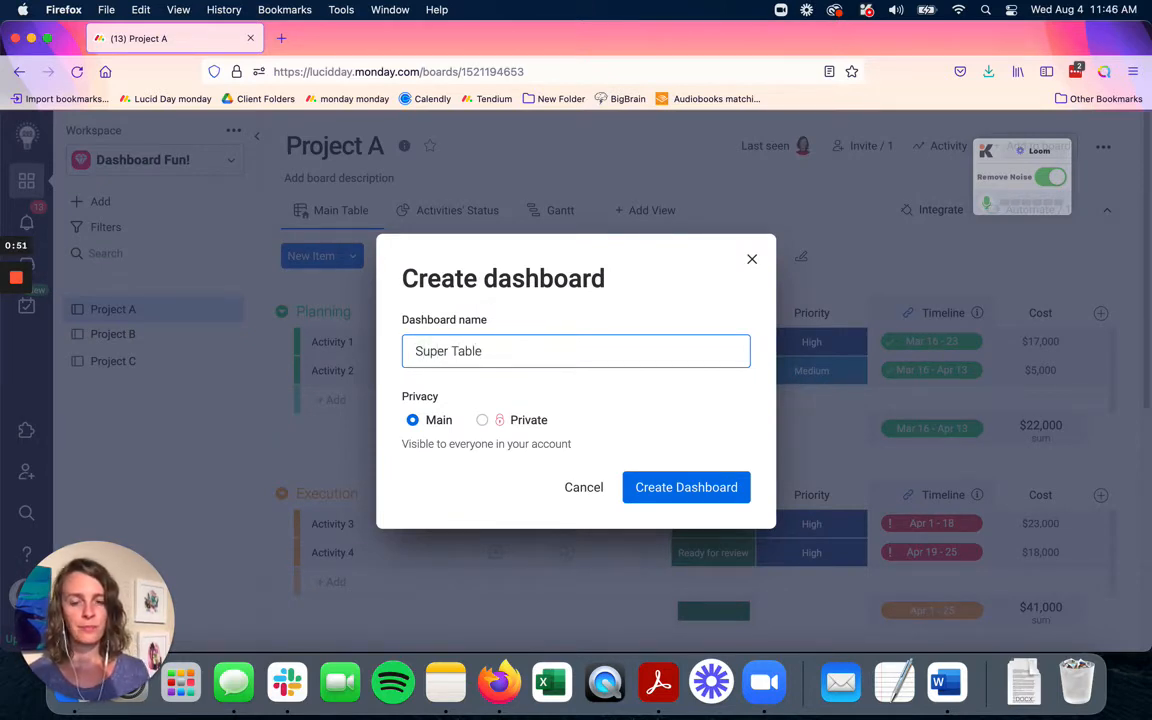
pyautogui.press('BackSpace')
pyautogui.press('BackSpace')
pyautogui.press('BackSpace')
pyautogui.press('BackSpace')
pyautogui.press('BackSpace')
pyautogui.write('Board')
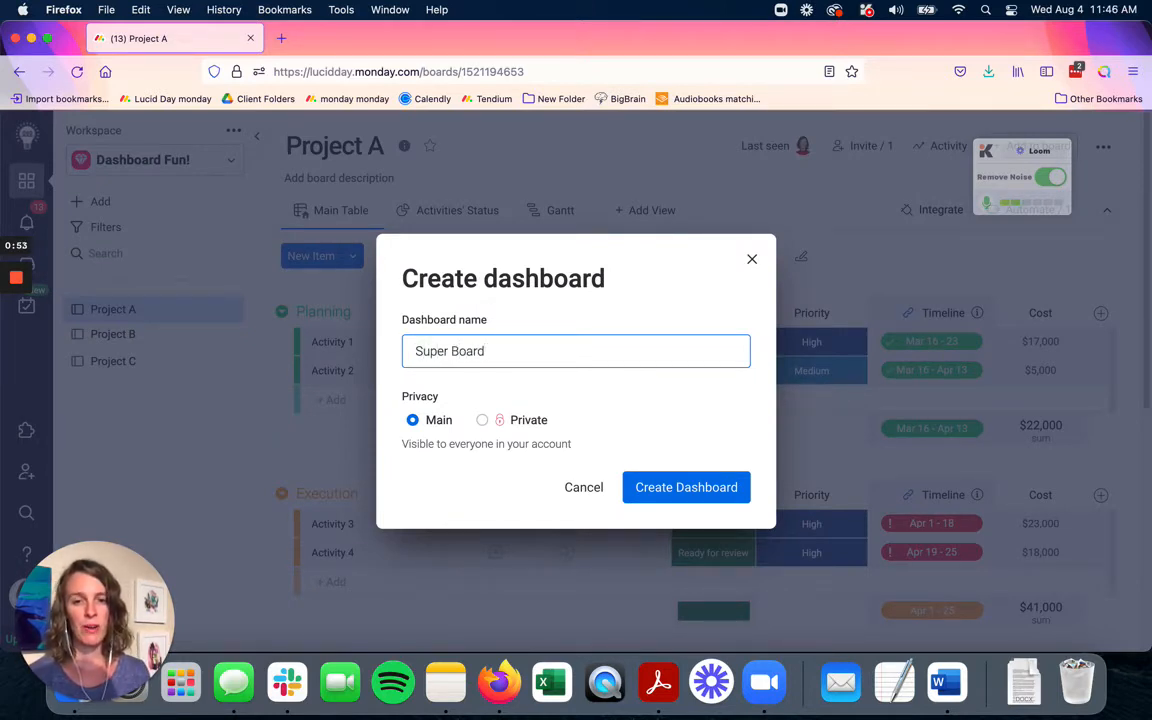
pyautogui.write('!')
pyautogui.click(674, 490)
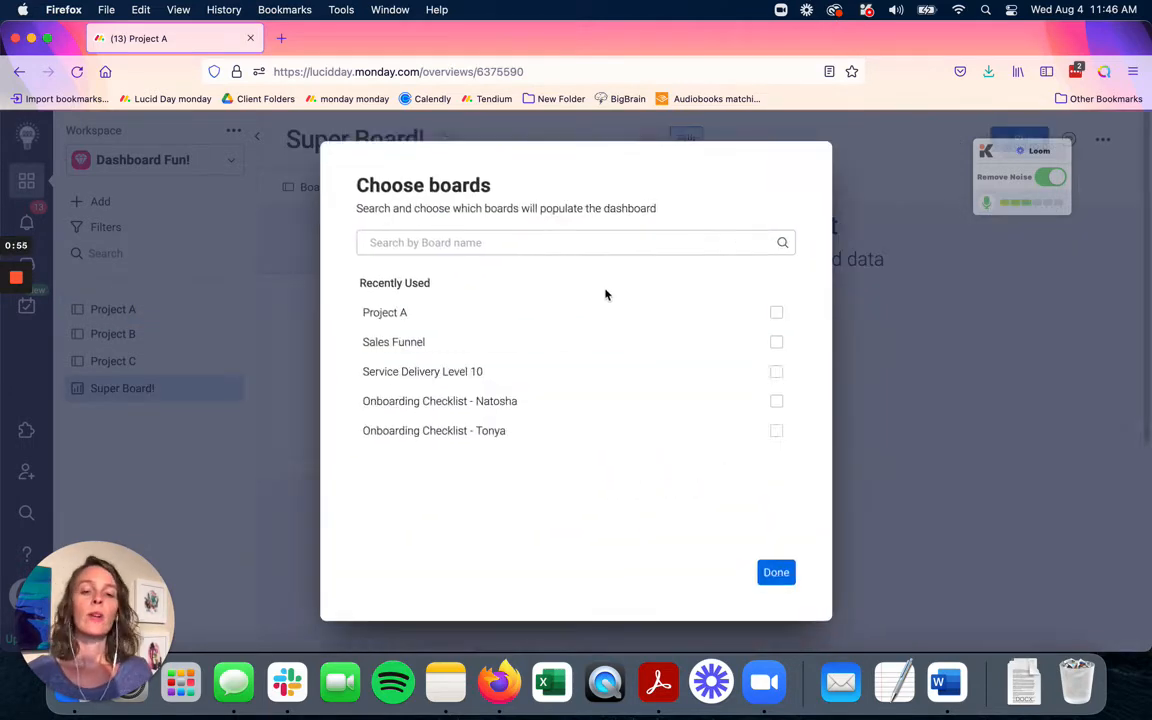
# Step: Connect the Project A, Project B and Project C boards to the new dashboard
pyautogui.click(723, 318)
pyautogui.click(549, 248)
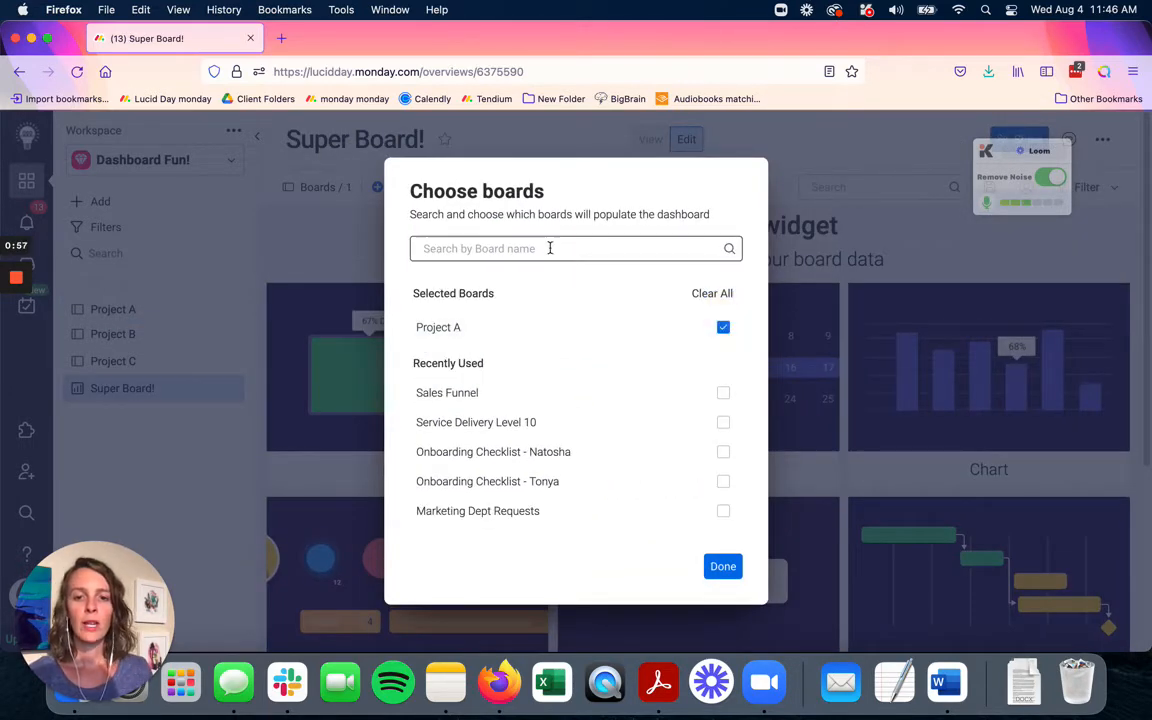
pyautogui.write('project')
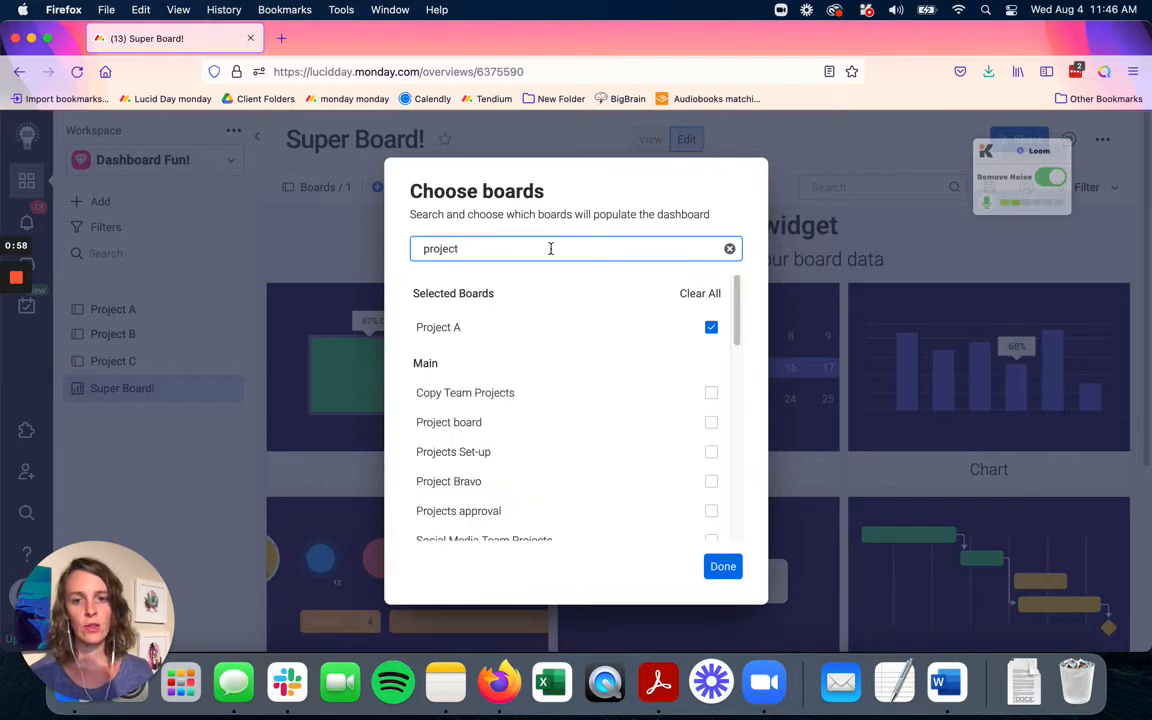
pyautogui.write(' b')
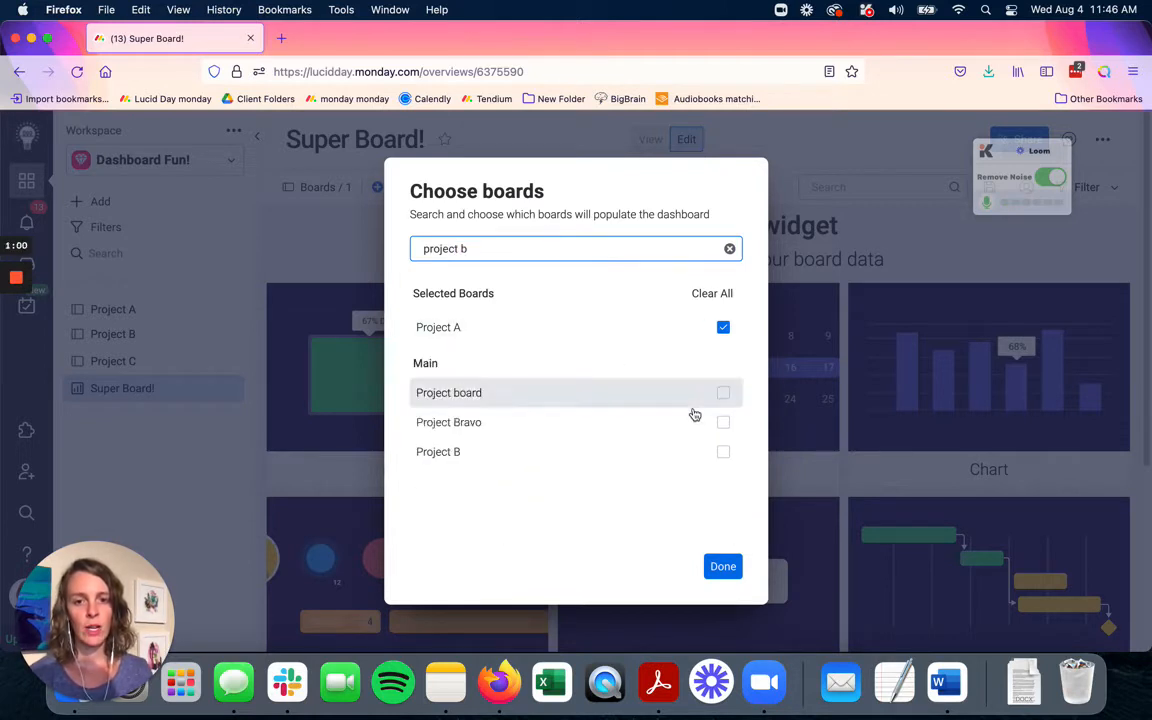
pyautogui.click(723, 452)
pyautogui.click(576, 249)
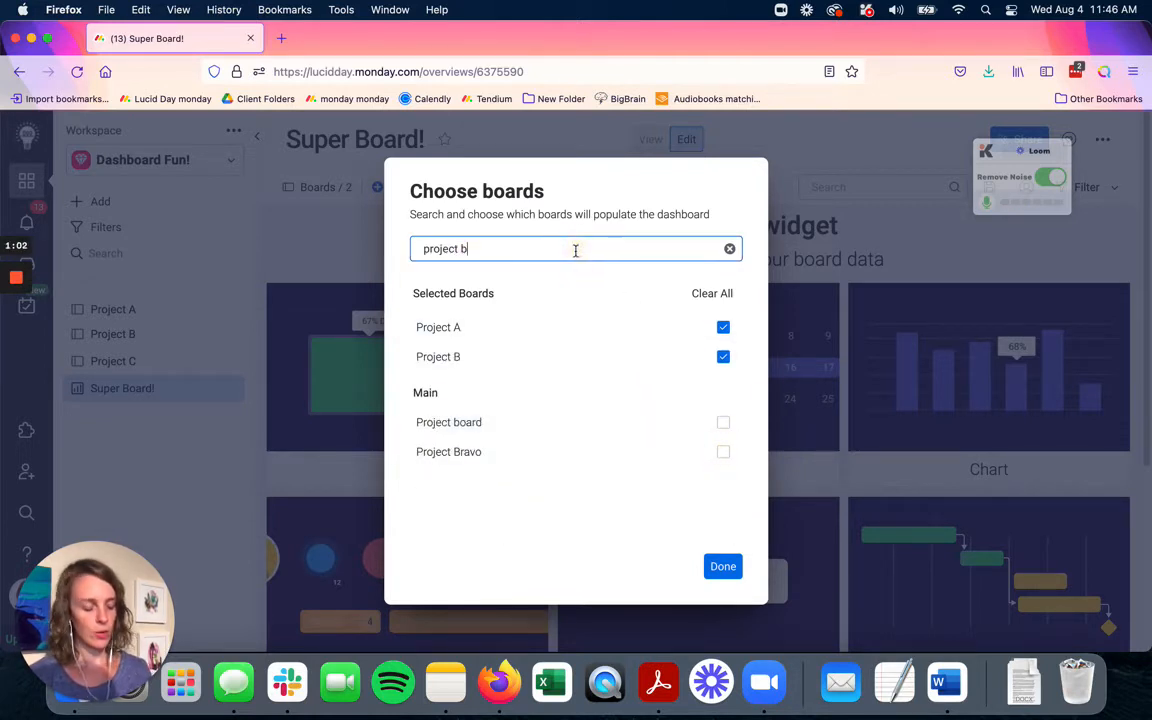
pyautogui.press('BackSpace')
pyautogui.write('c')
pyautogui.click(723, 452)
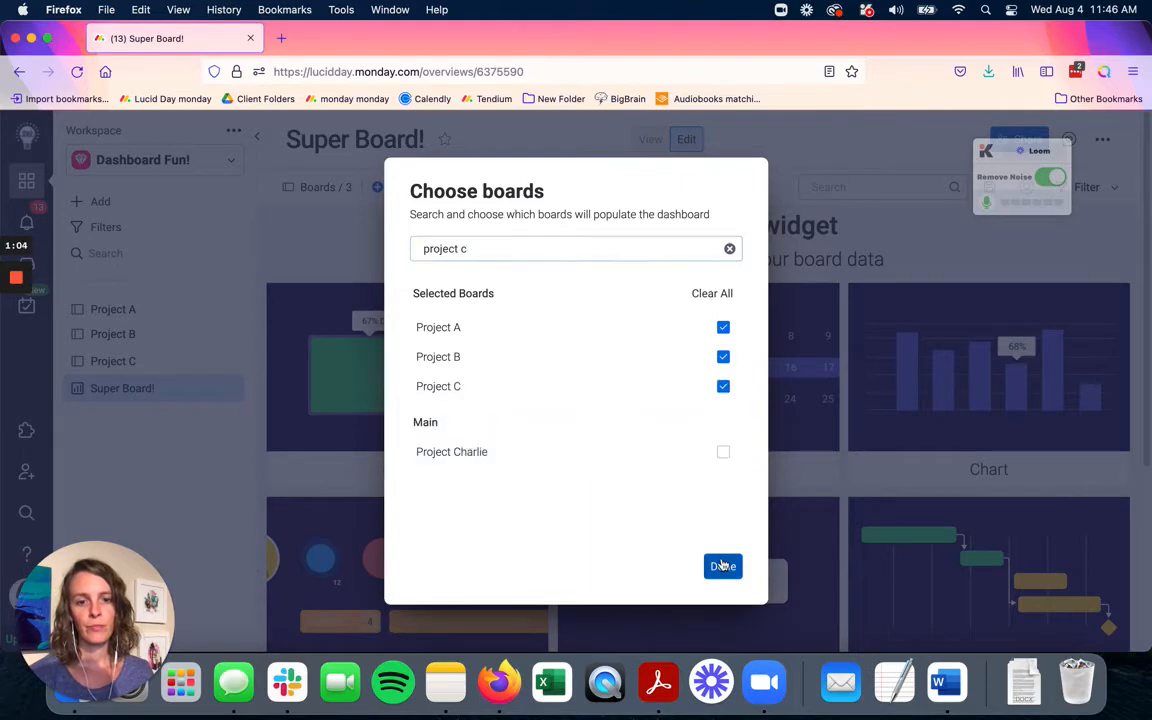
pyautogui.click(723, 566)
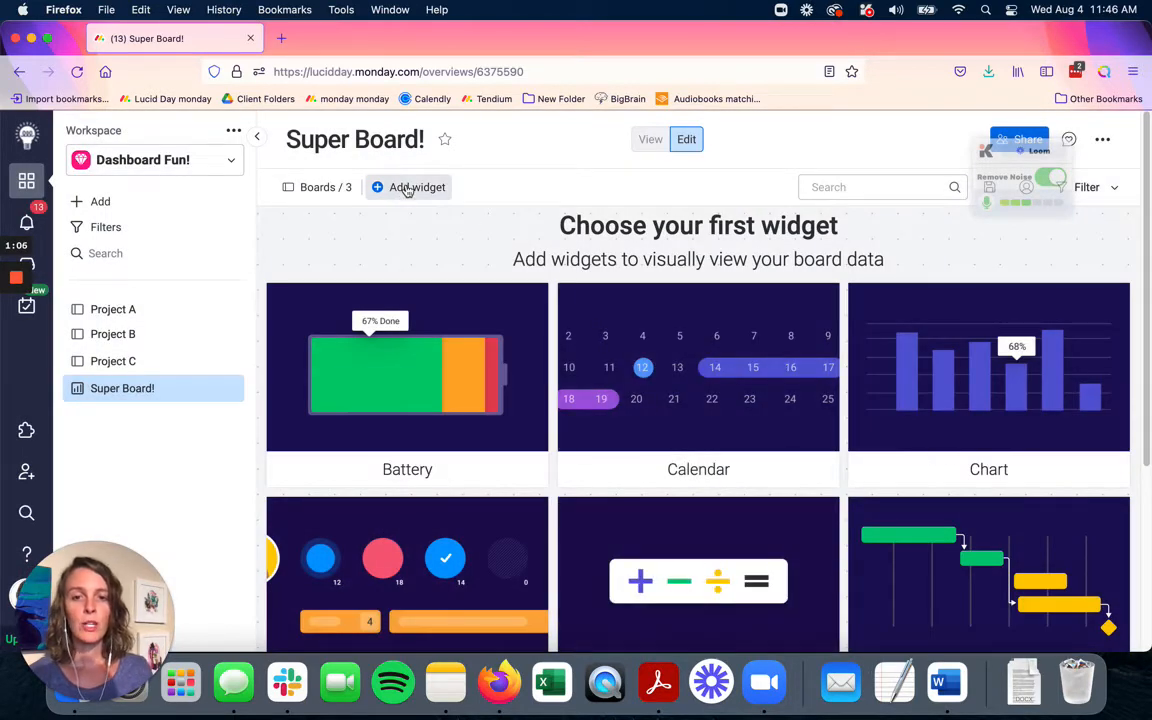
# Step: Find the Table widget in the Widgets Center and add it to the dashboard
pyautogui.click(407, 188)
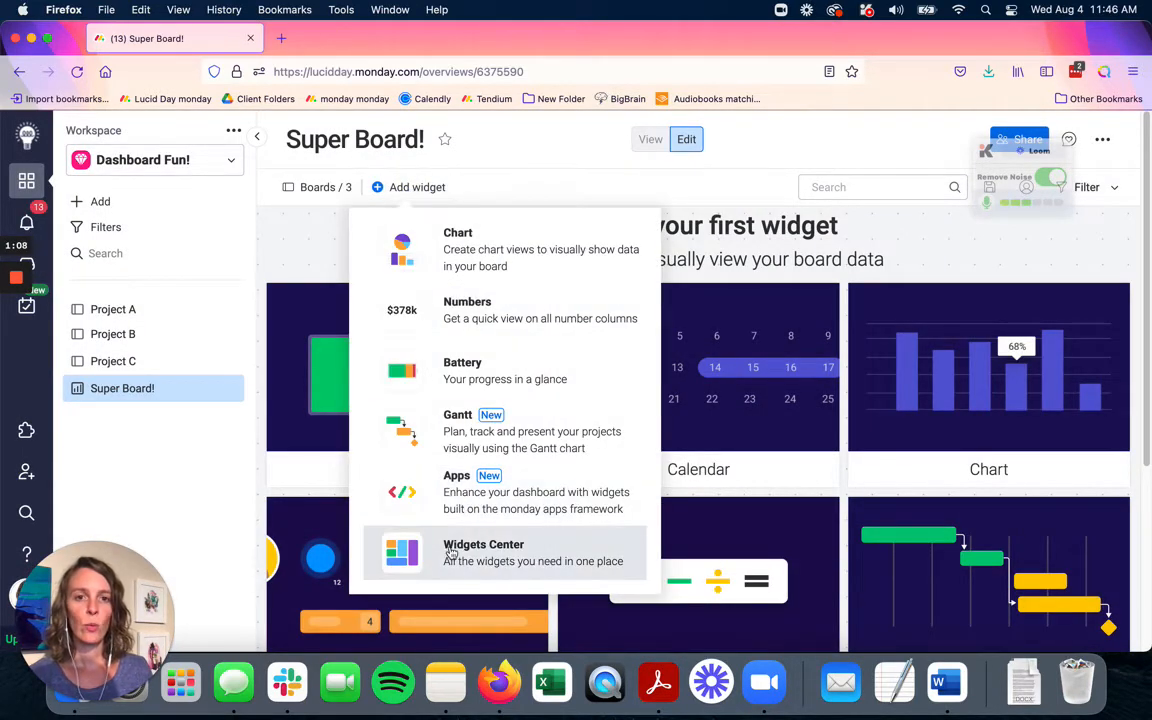
pyautogui.click(505, 553)
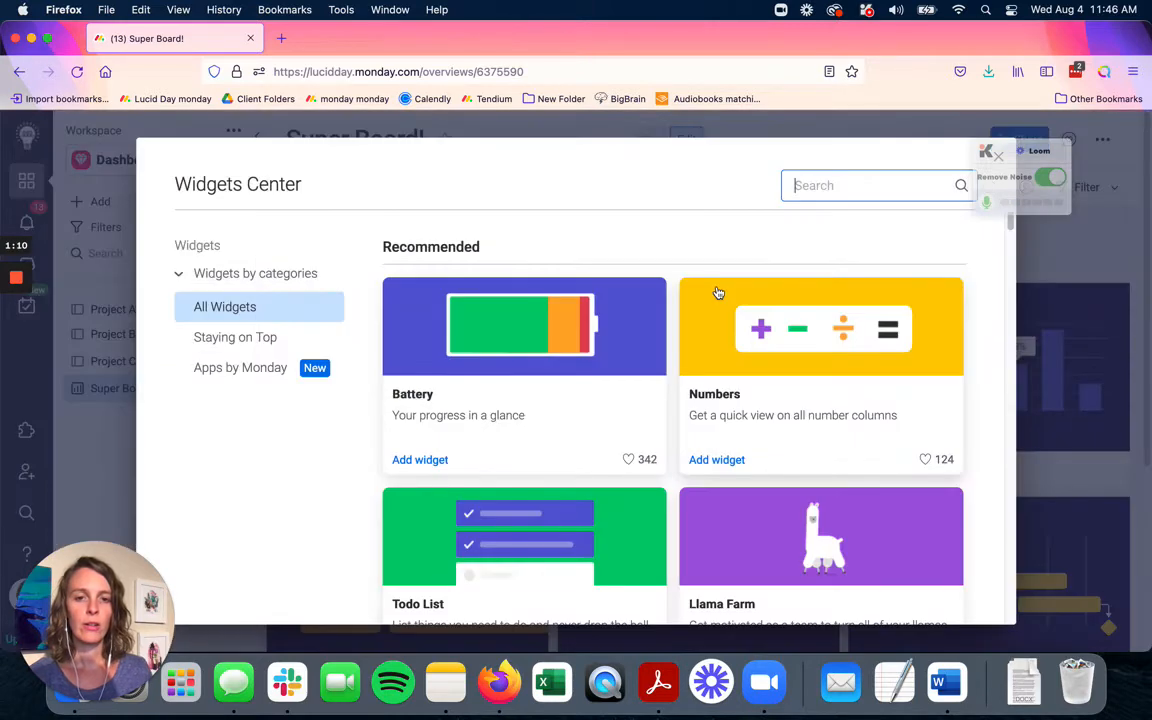
pyautogui.click(814, 187)
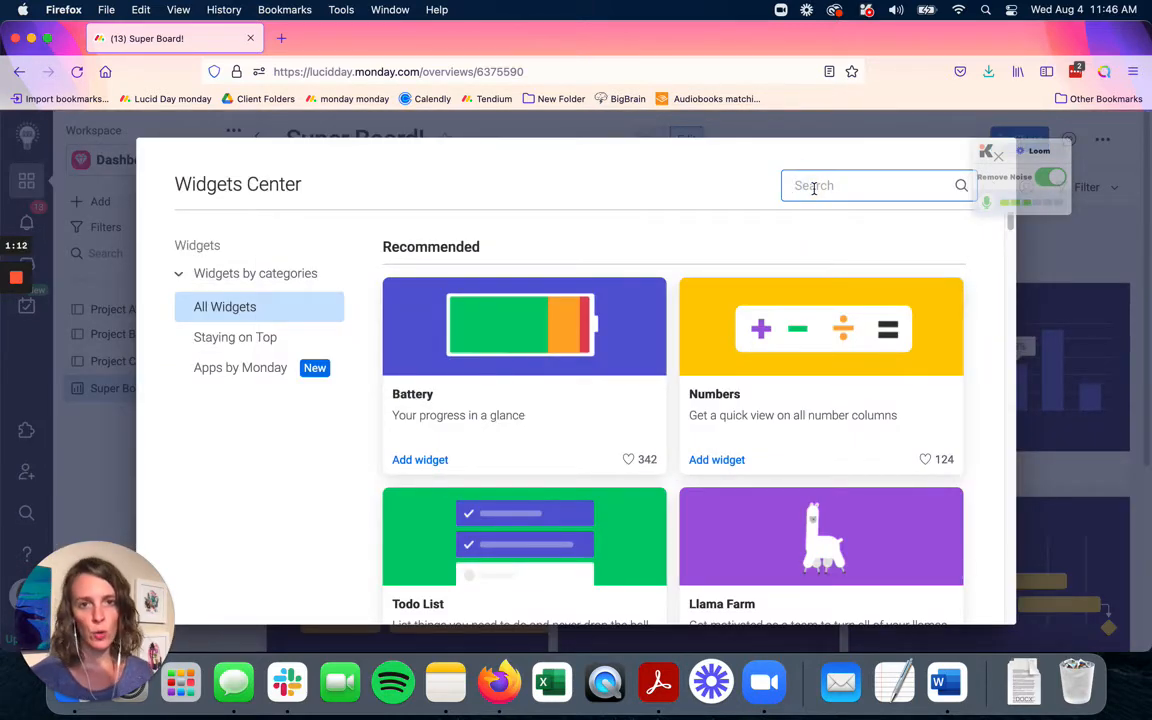
pyautogui.write('table')
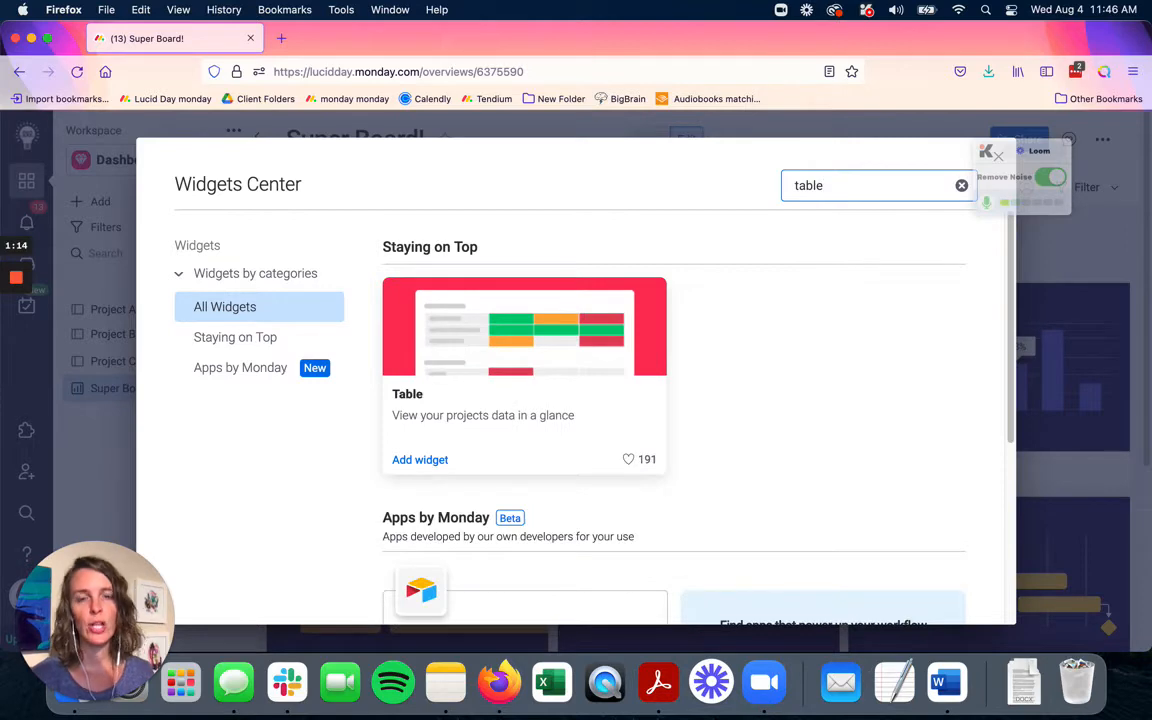
pyautogui.click(491, 338)
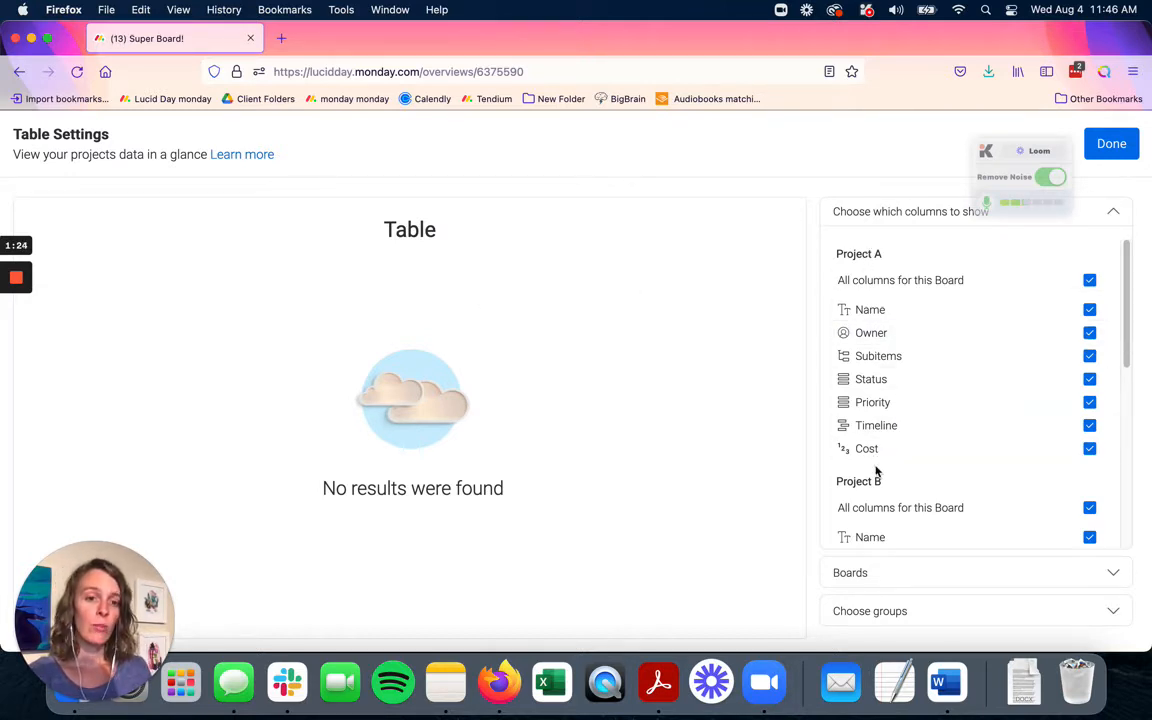
# Step: Review the table widget's boards, groups and columns for all three projects, and finish its settings with everything selected
pyautogui.click(905, 571)
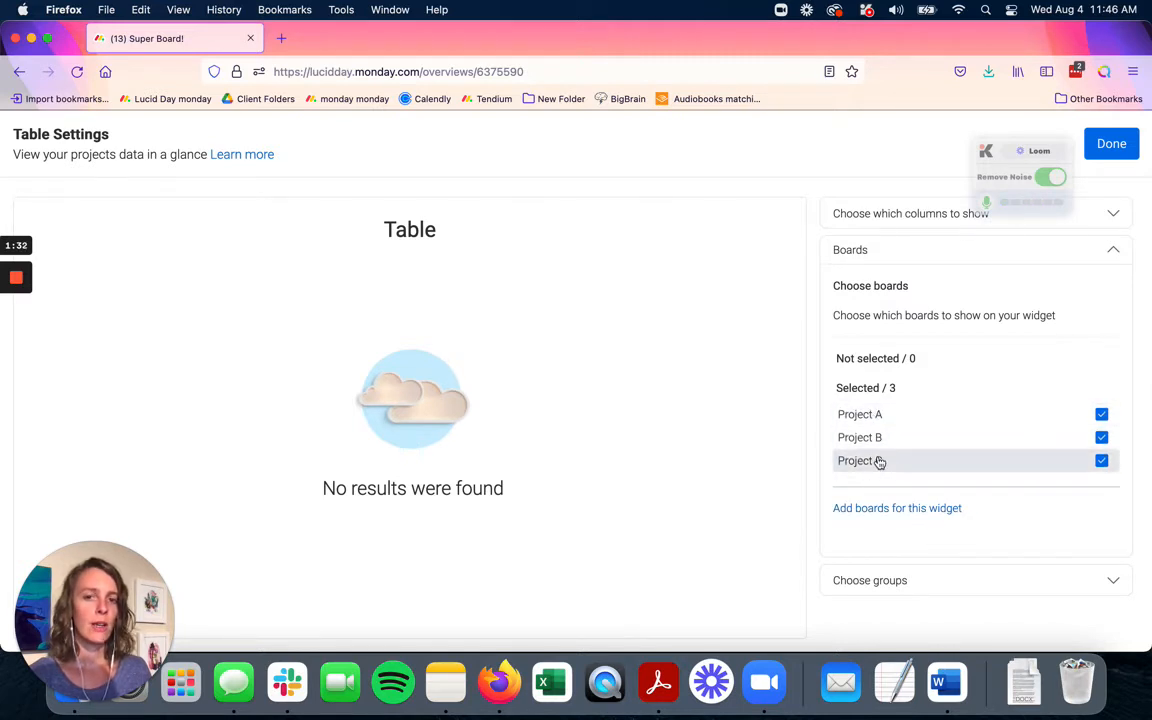
pyautogui.click(890, 580)
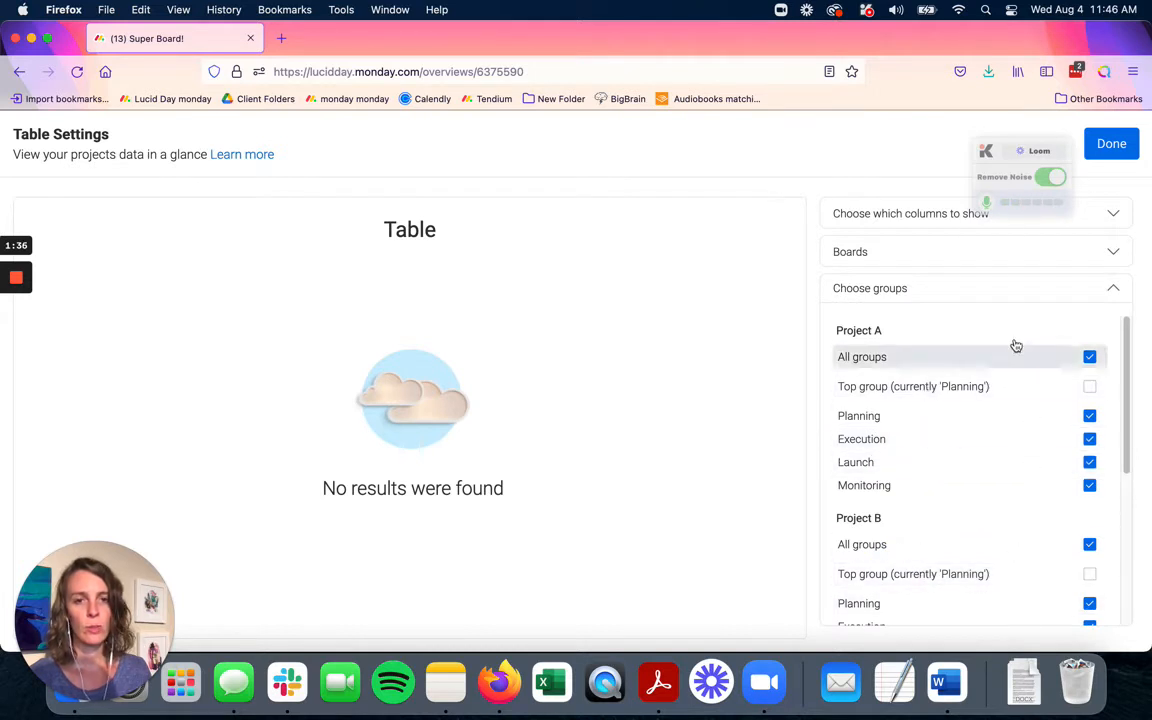
pyautogui.click(893, 222)
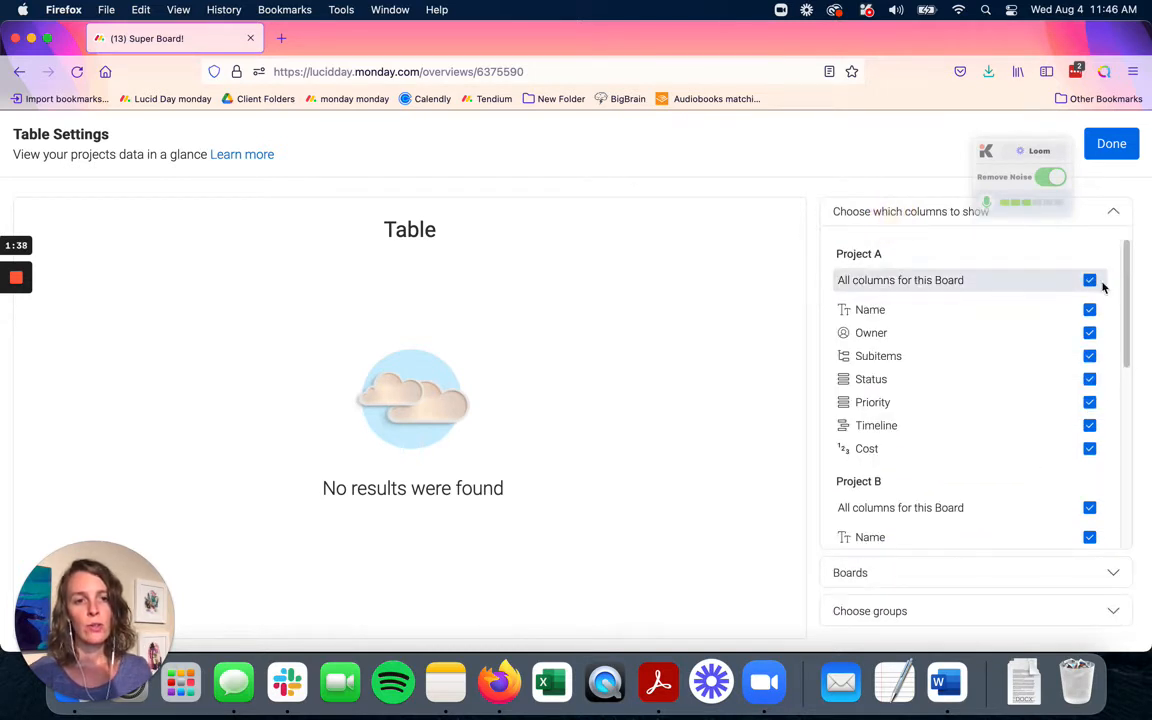
pyautogui.scroll(-1, 1070, 478)
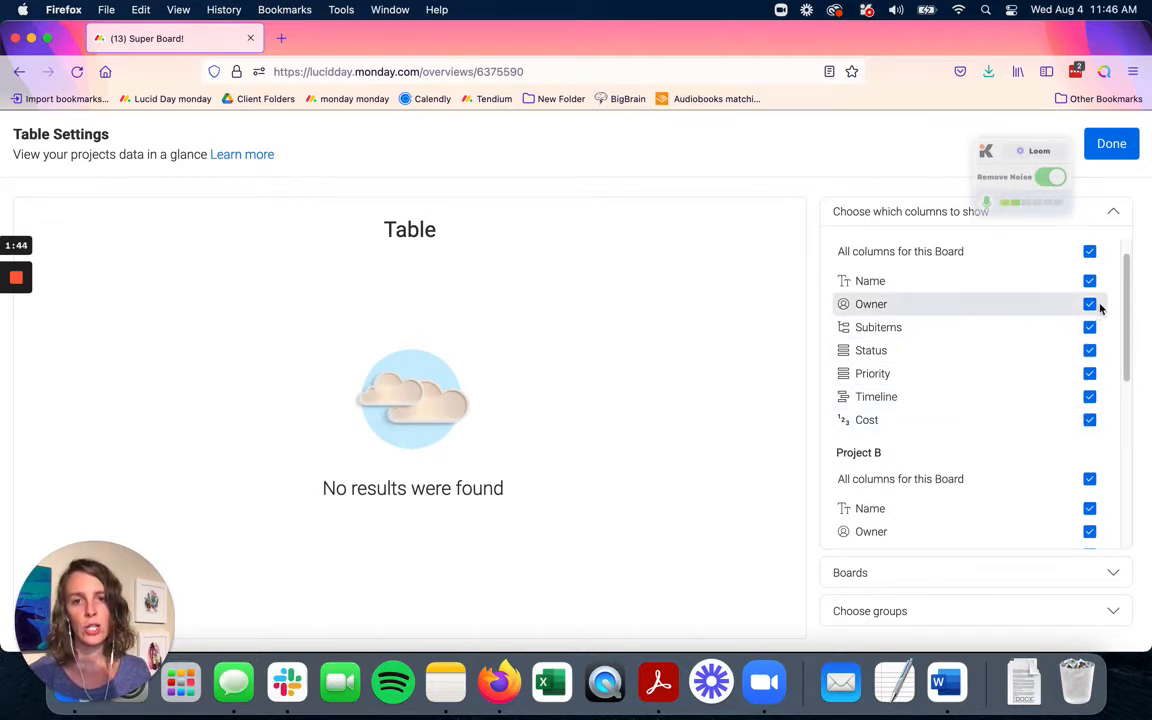
pyautogui.scroll(-3, 1080, 349)
pyautogui.scroll(-5, 1095, 530)
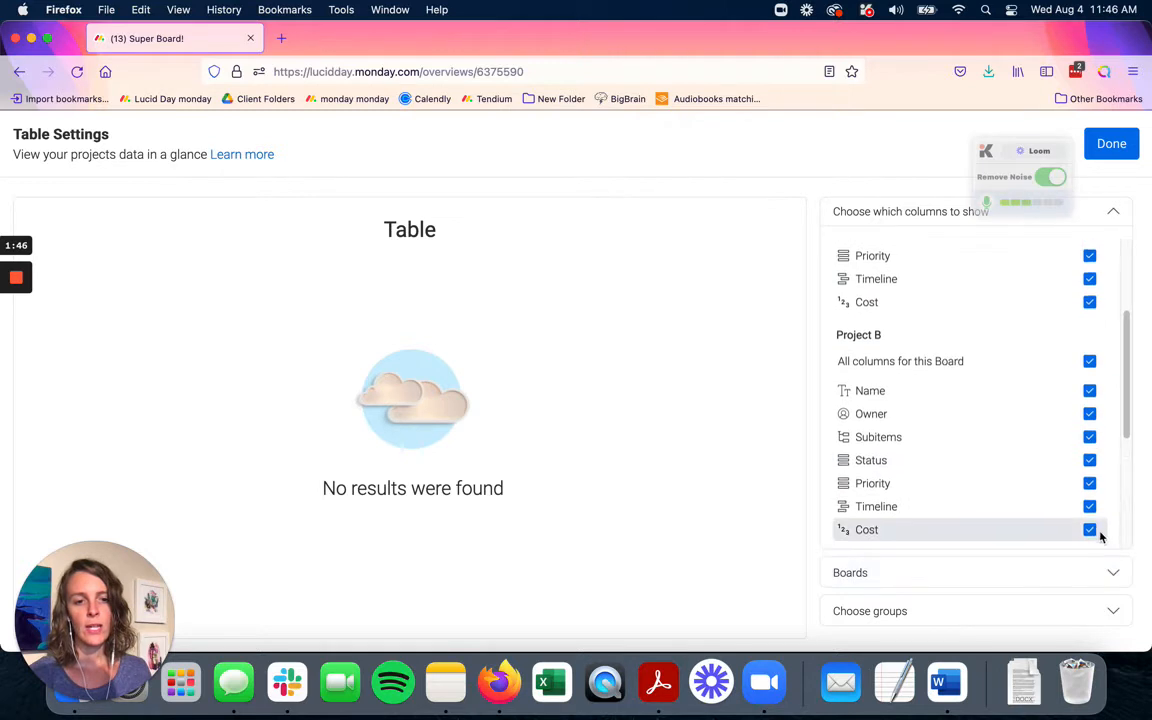
pyautogui.scroll(-2, 1092, 518)
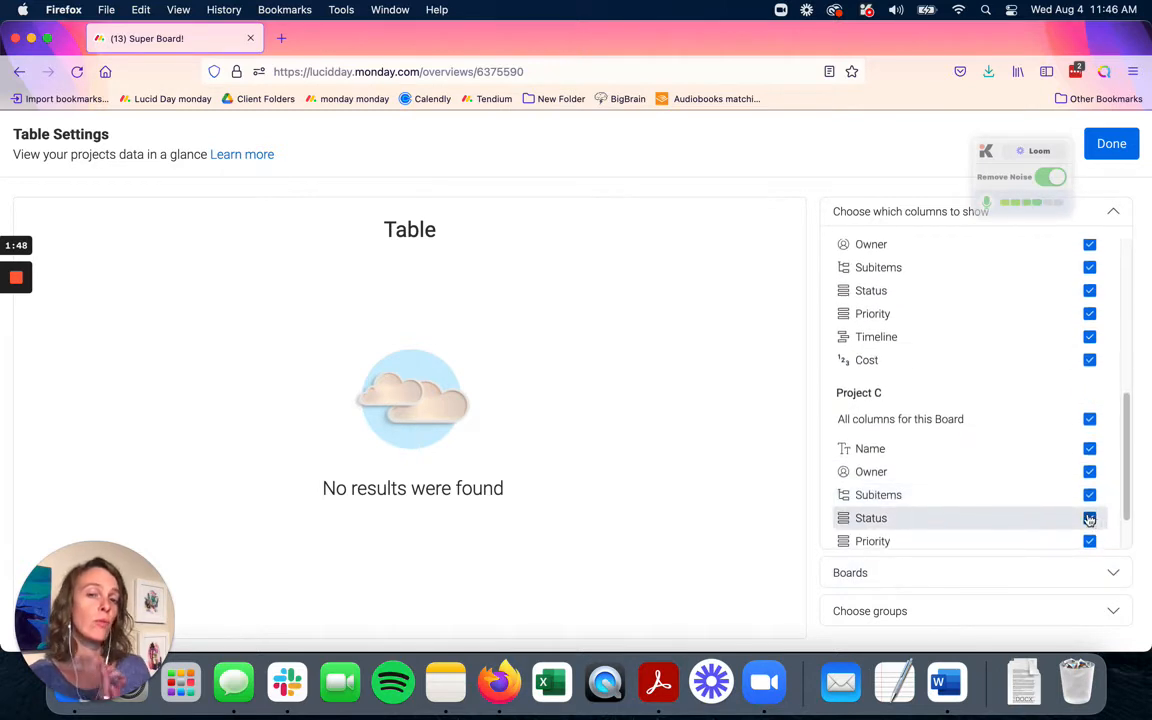
pyautogui.click(1111, 143)
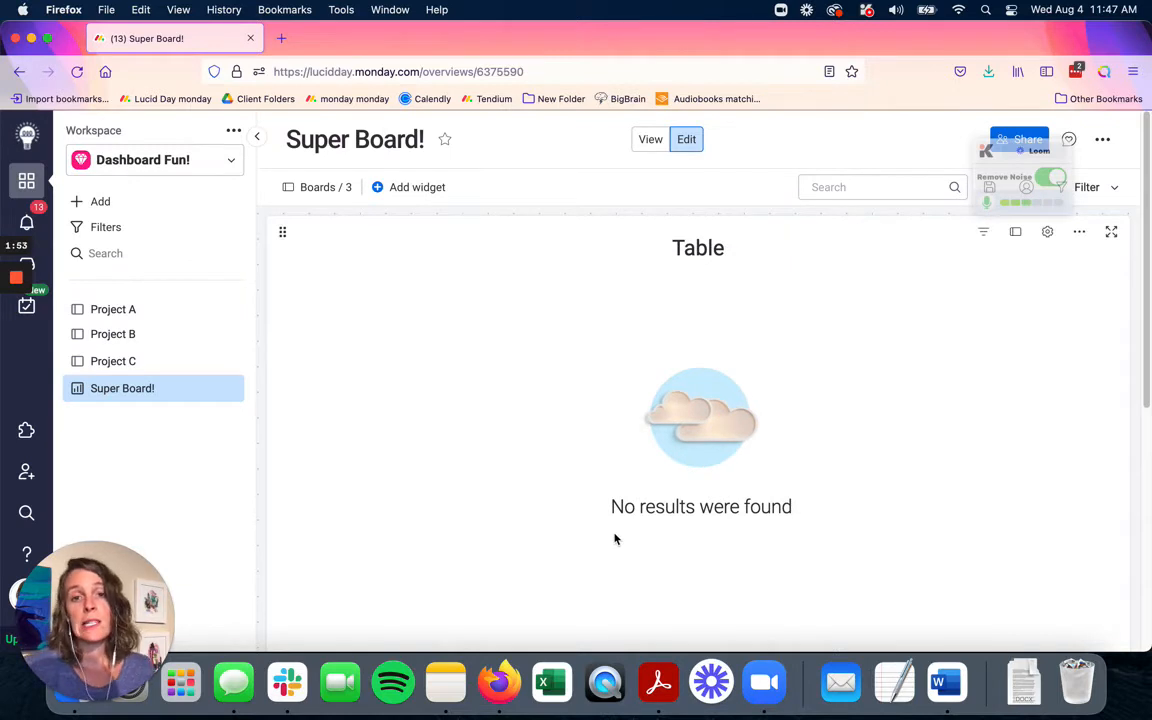
# Step: Reload the Super Board! dashboard page to refresh the table widget
pyautogui.press('super+shift+r')
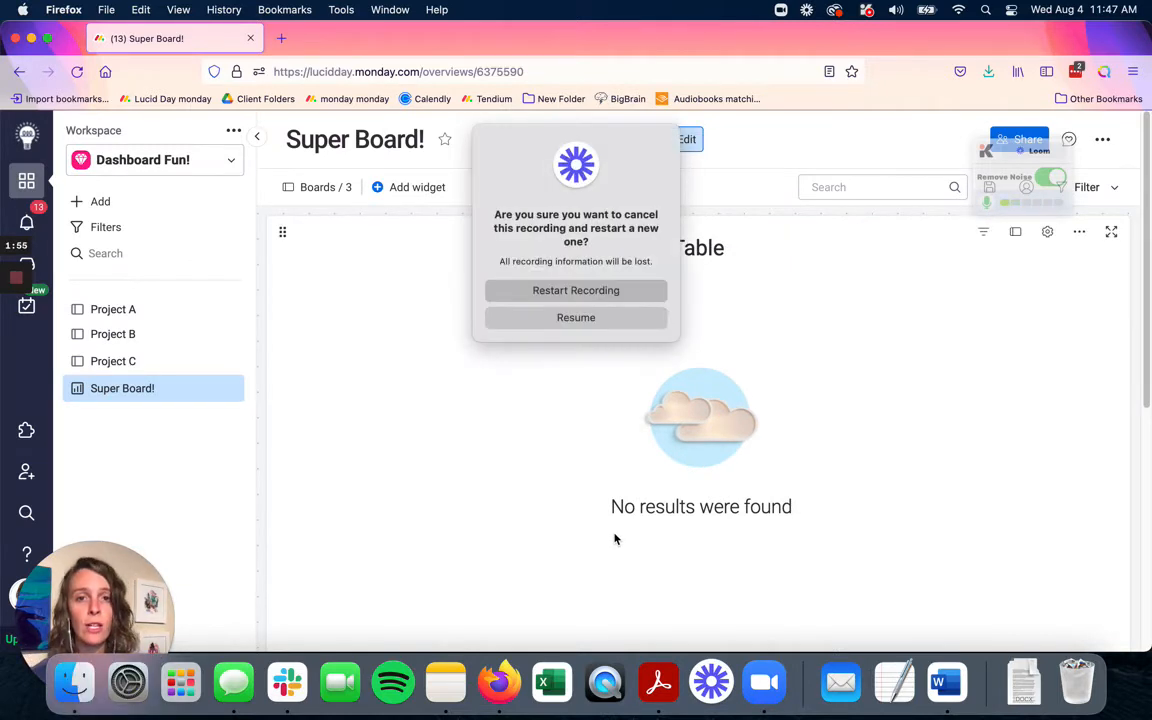
pyautogui.click(576, 317)
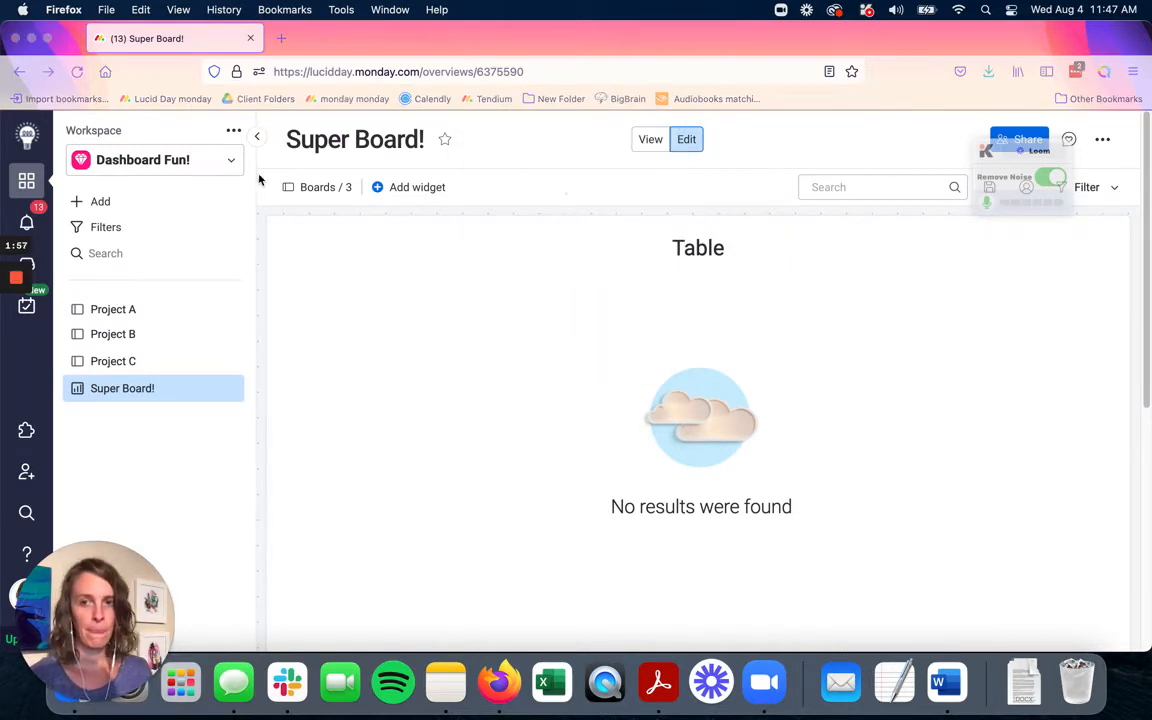
pyautogui.click(77, 72)
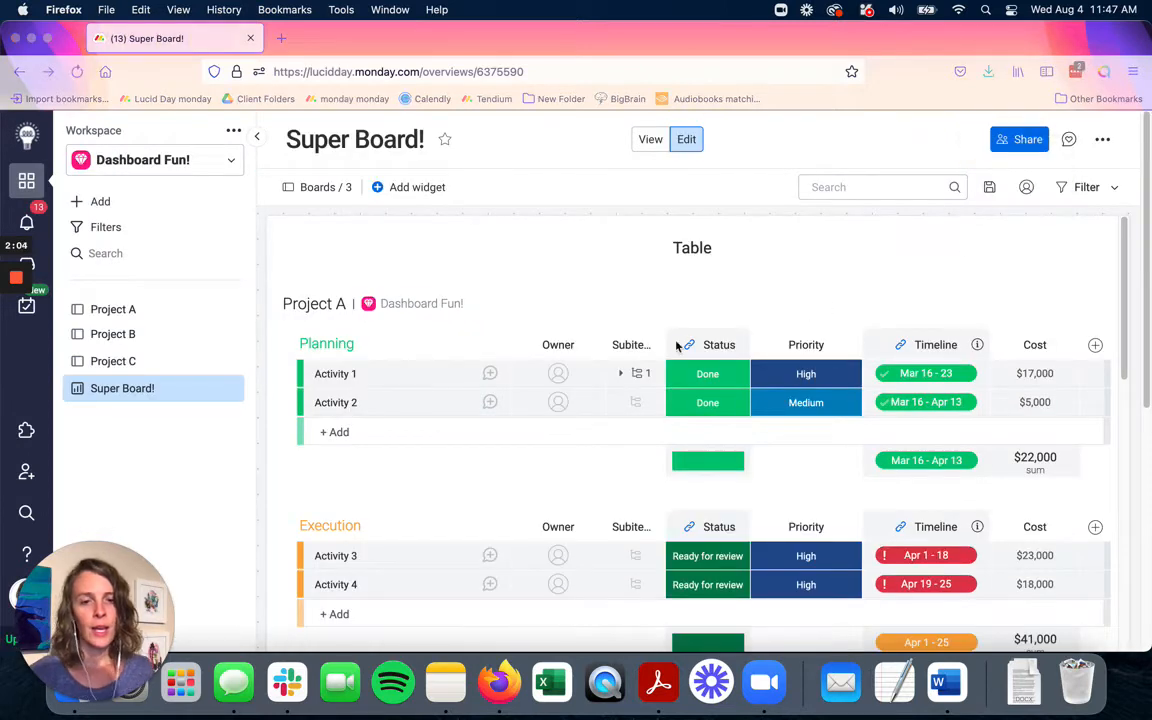
# Step: Rename the table widget as "All the Things for all Projects"
pyautogui.doubleClick(720, 246)
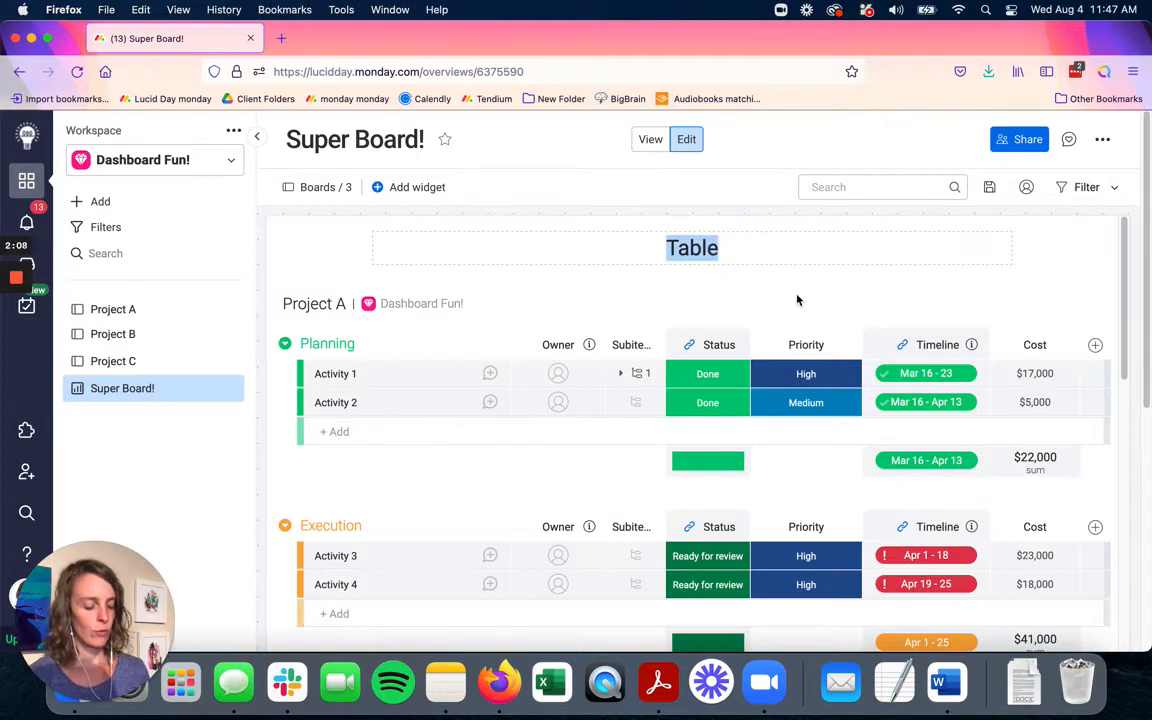
pyautogui.write('All t')
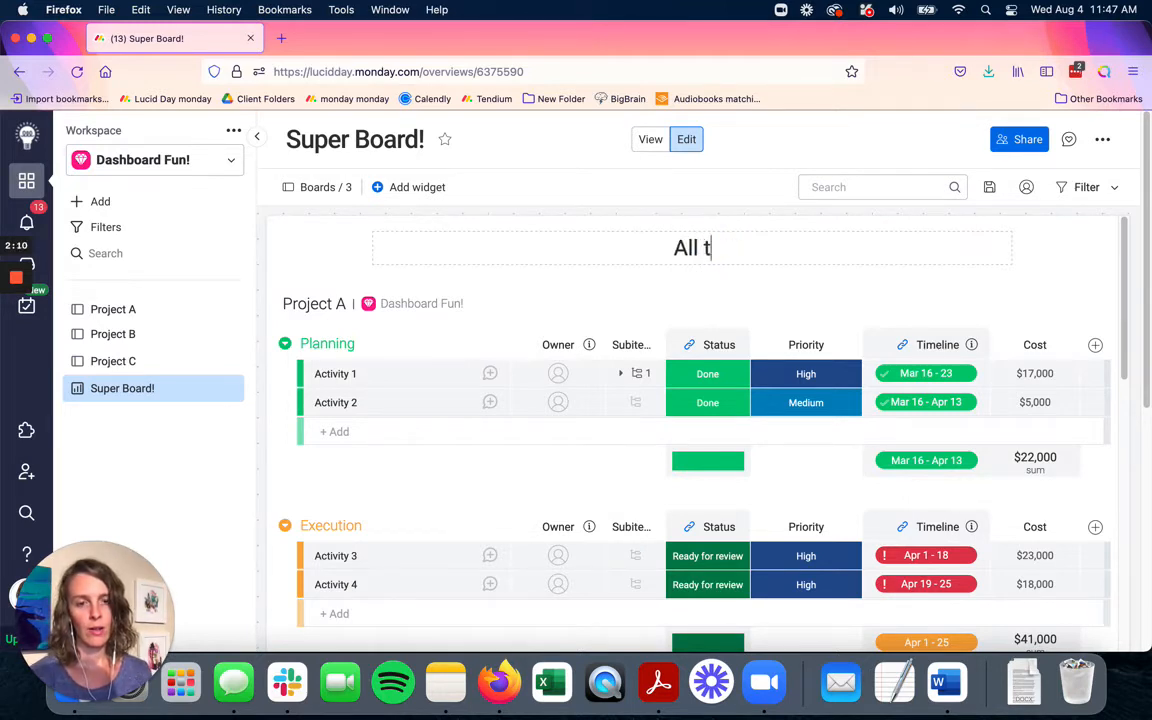
pyautogui.write('he Things f')
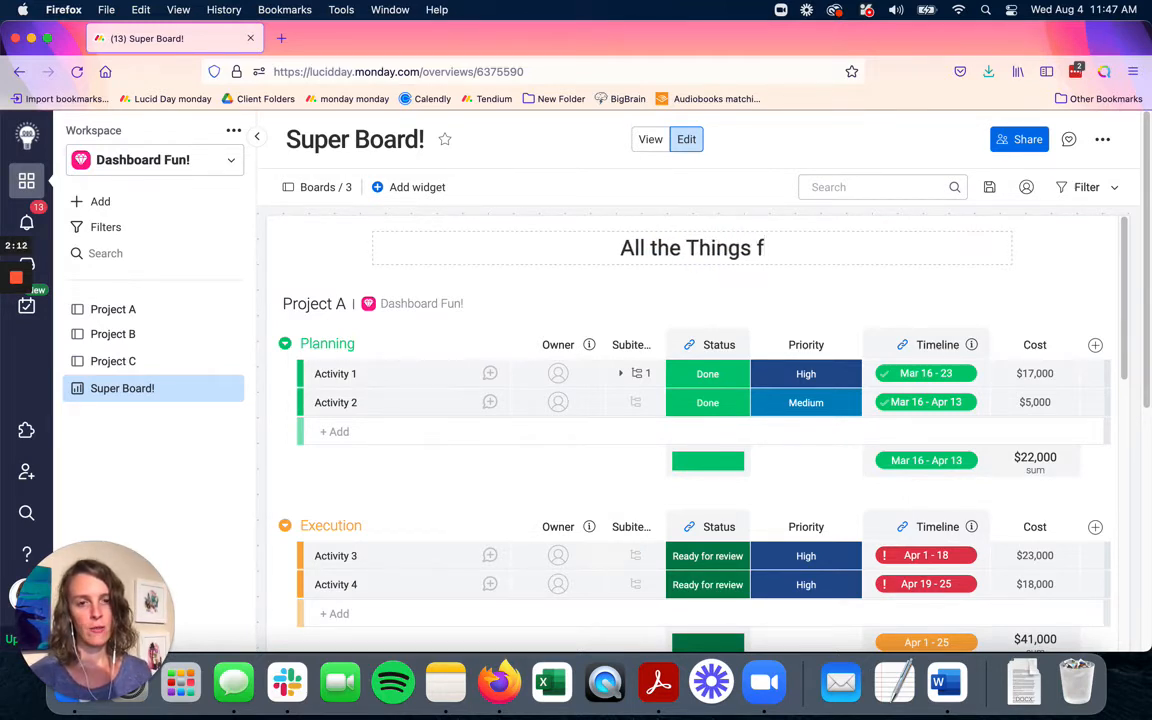
pyautogui.write('or all Projects')
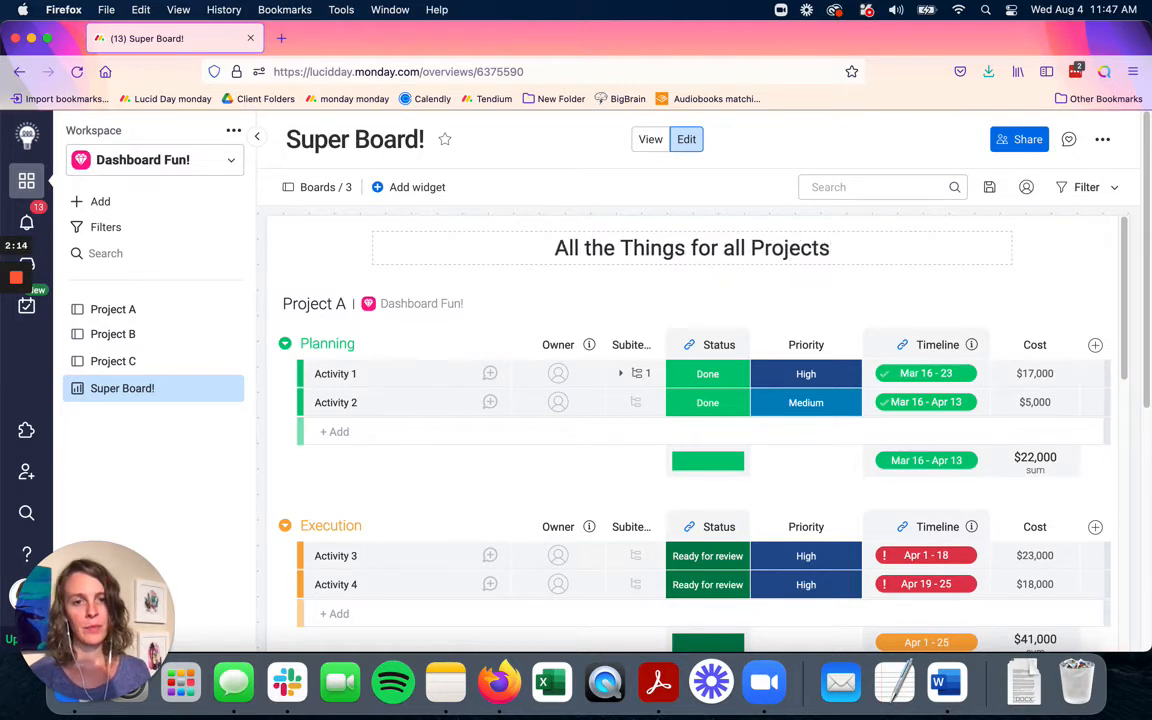
pyautogui.press('Return')
# Step: Collapse the workspace sidebar and look through the Project A, Project B and Project C groups in the table widget
pyautogui.scroll(-1, 638, 385)
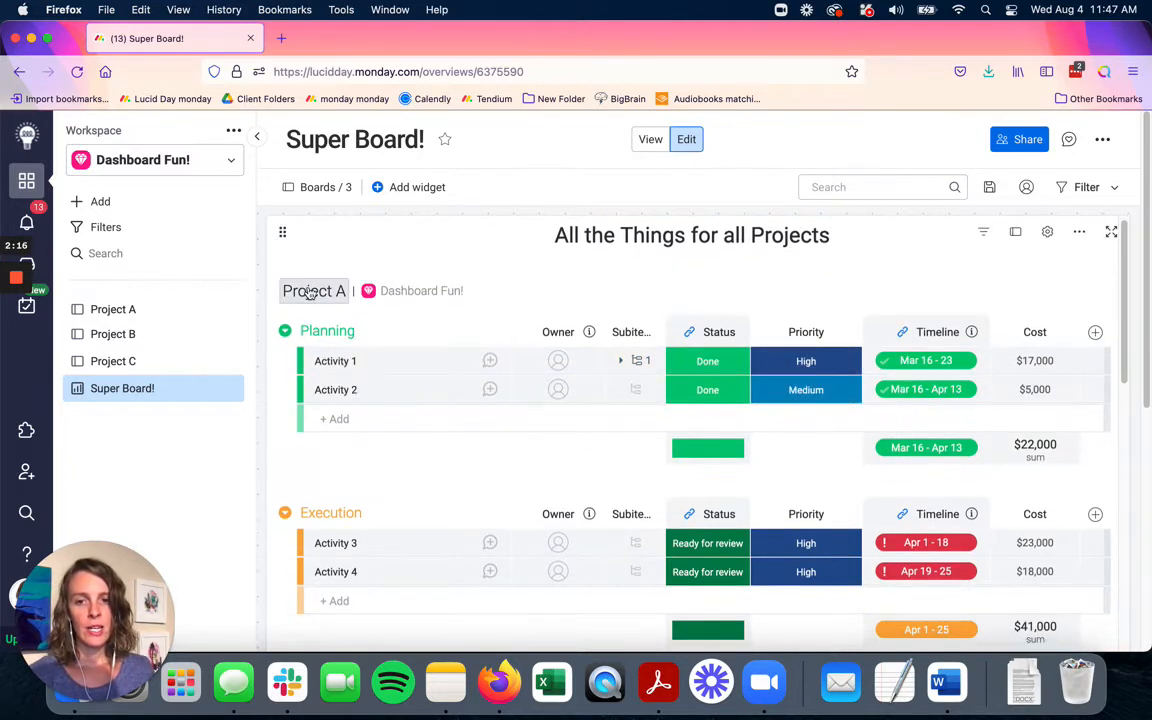
pyautogui.scroll(-2, 563, 379)
pyautogui.scroll(-1, 563, 379)
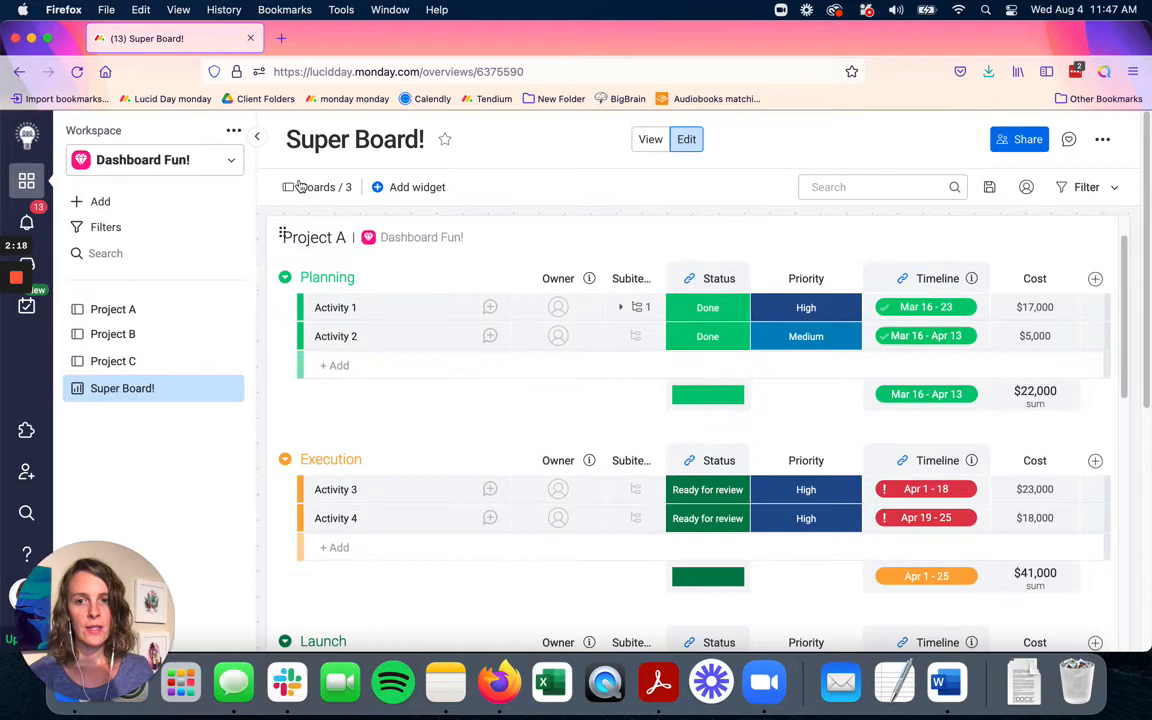
pyautogui.click(257, 136)
pyautogui.scroll(-10, 557, 326)
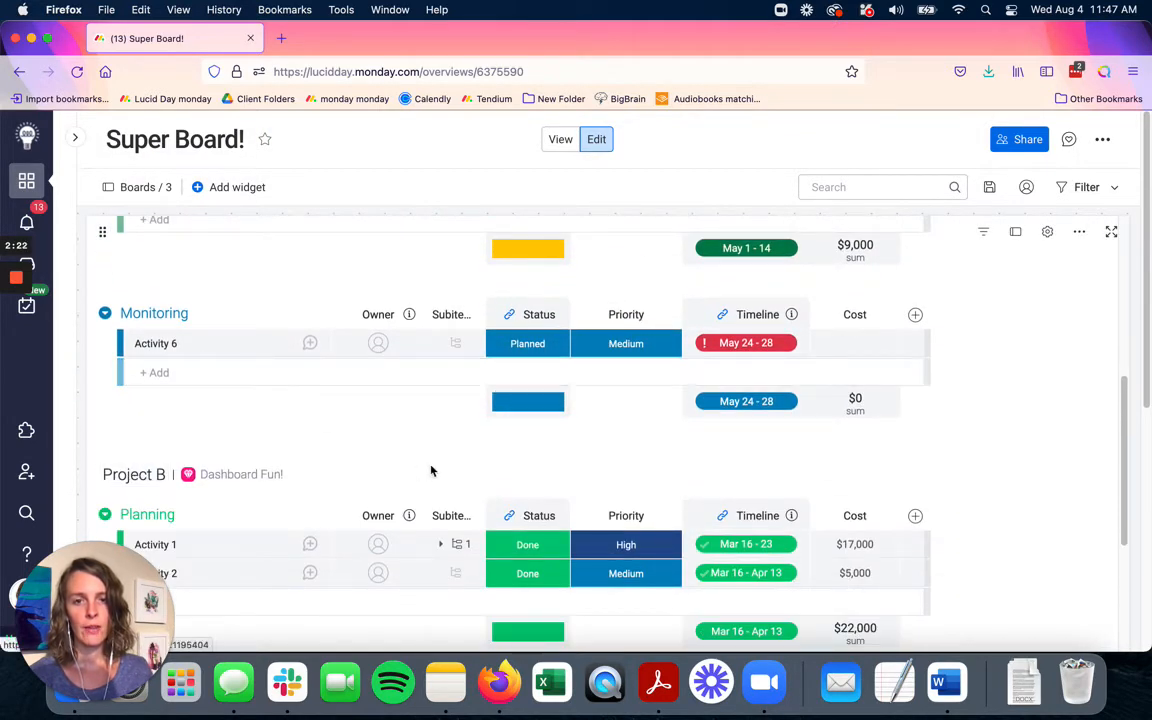
pyautogui.scroll(8, 437, 455)
pyautogui.scroll(-4, 446, 457)
pyautogui.scroll(-5, 446, 457)
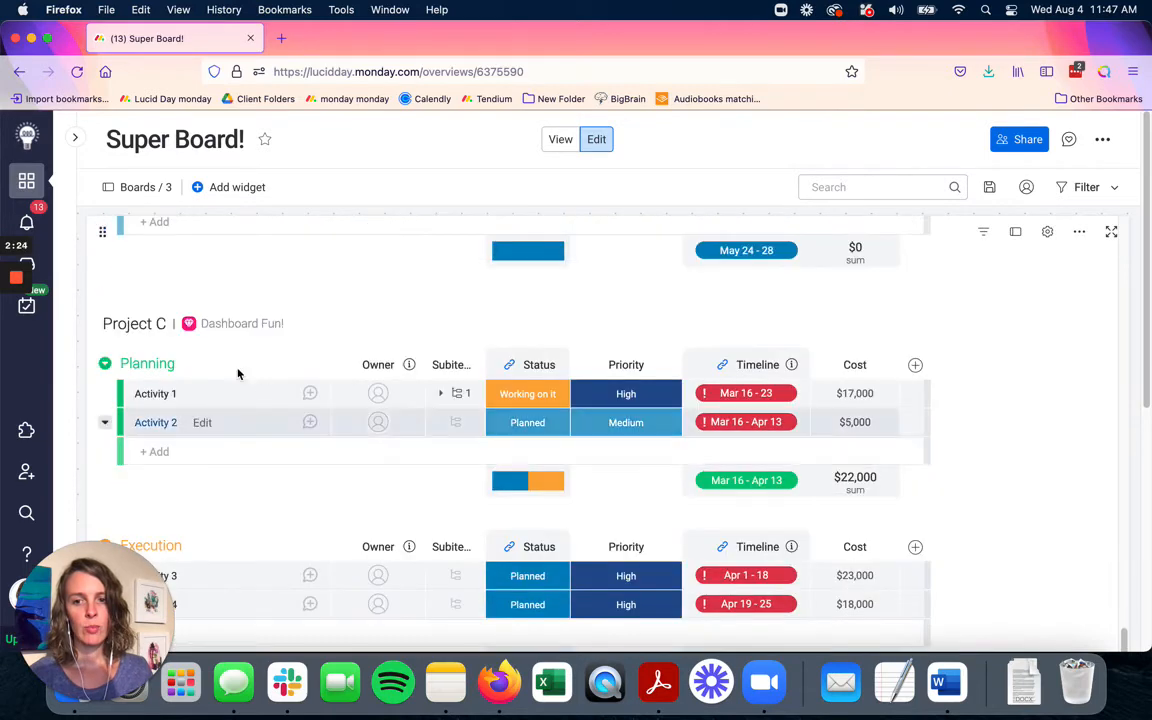
# Step: View the table widget in full screen, look through its project groups, and return to the dashboard
pyautogui.click(1111, 231)
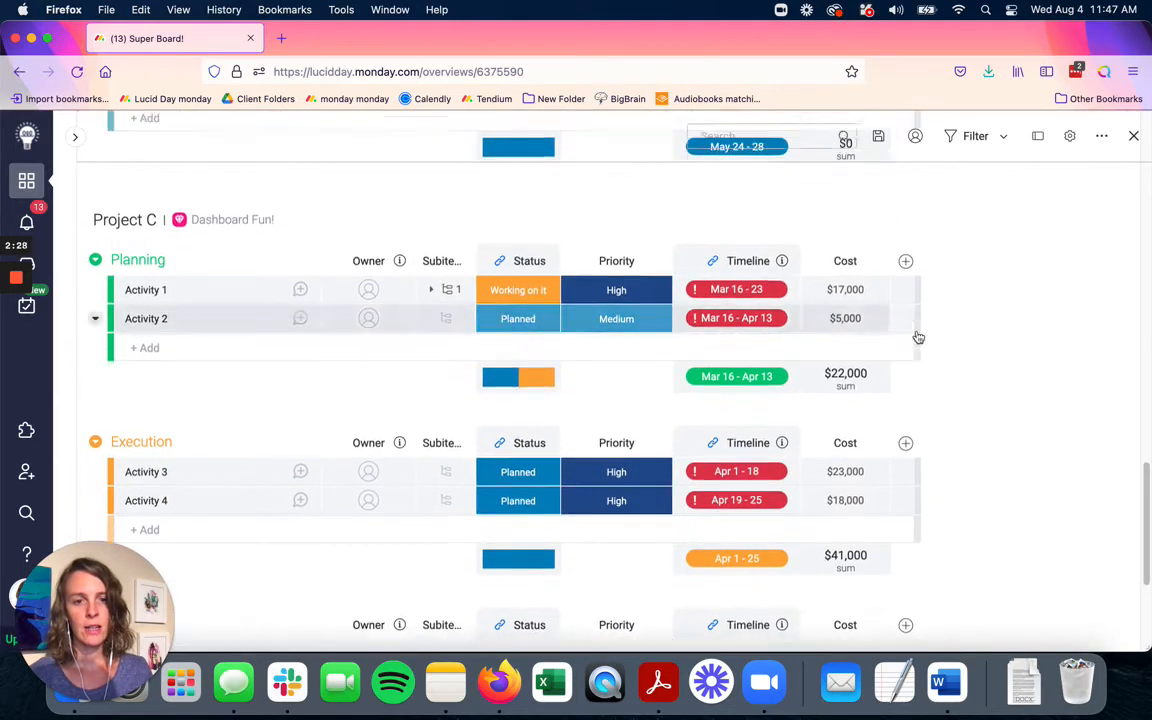
pyautogui.scroll(-5, 913, 342)
pyautogui.scroll(10, 910, 351)
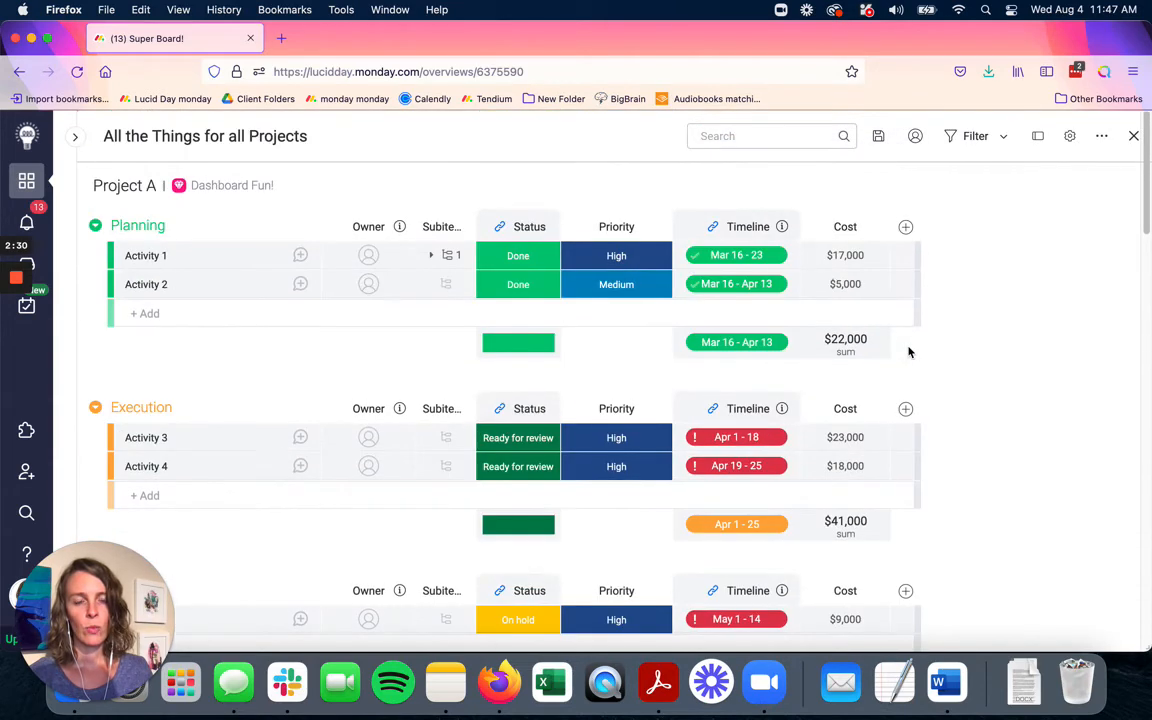
pyautogui.click(1133, 136)
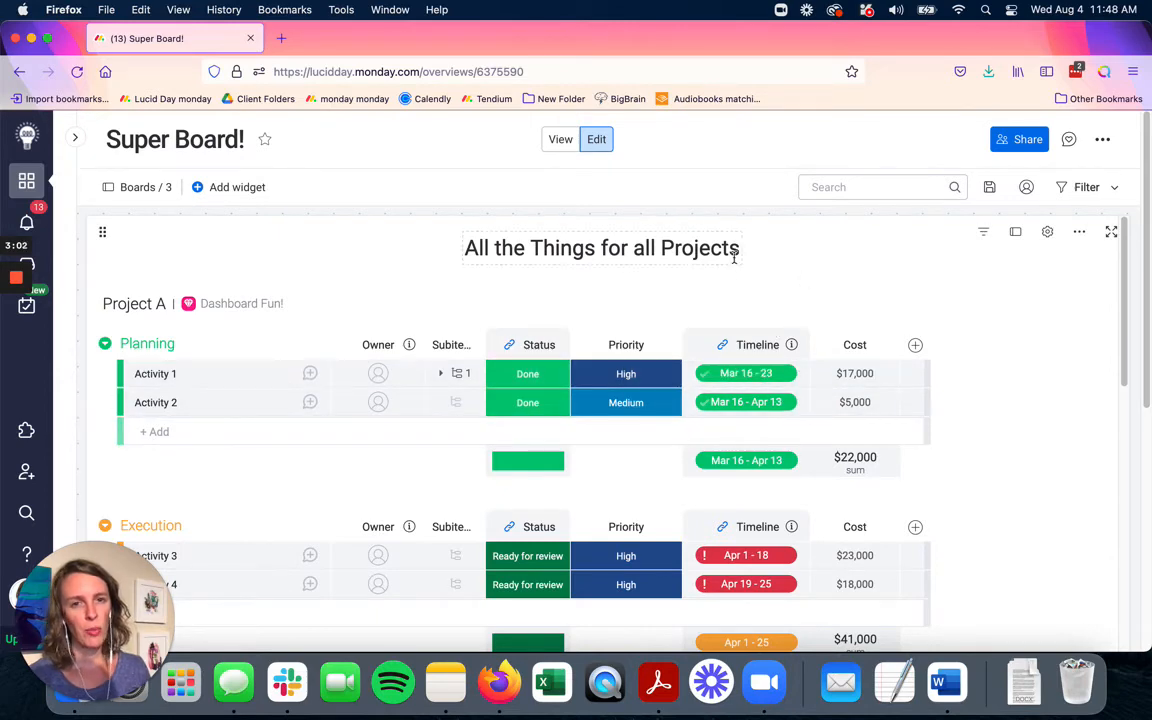
# Step: In the table widget's advanced filters, limit Project A to items whose Status is Stuck or Ready for review
pyautogui.click(984, 232)
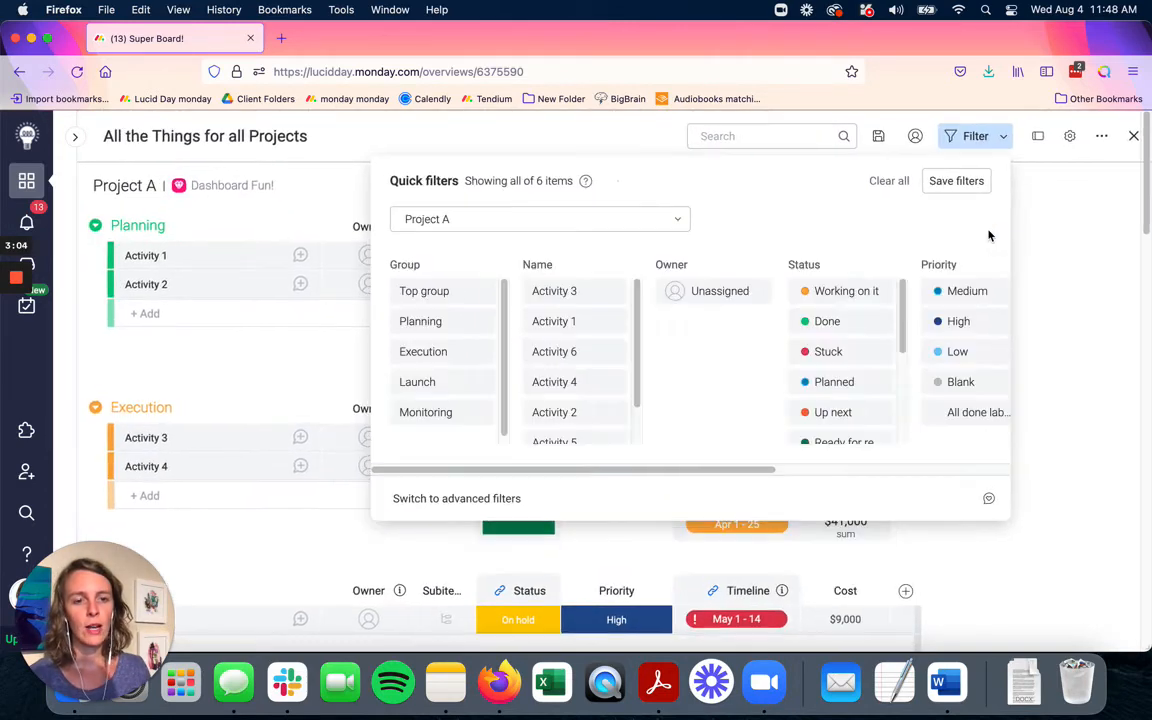
pyautogui.click(1005, 141)
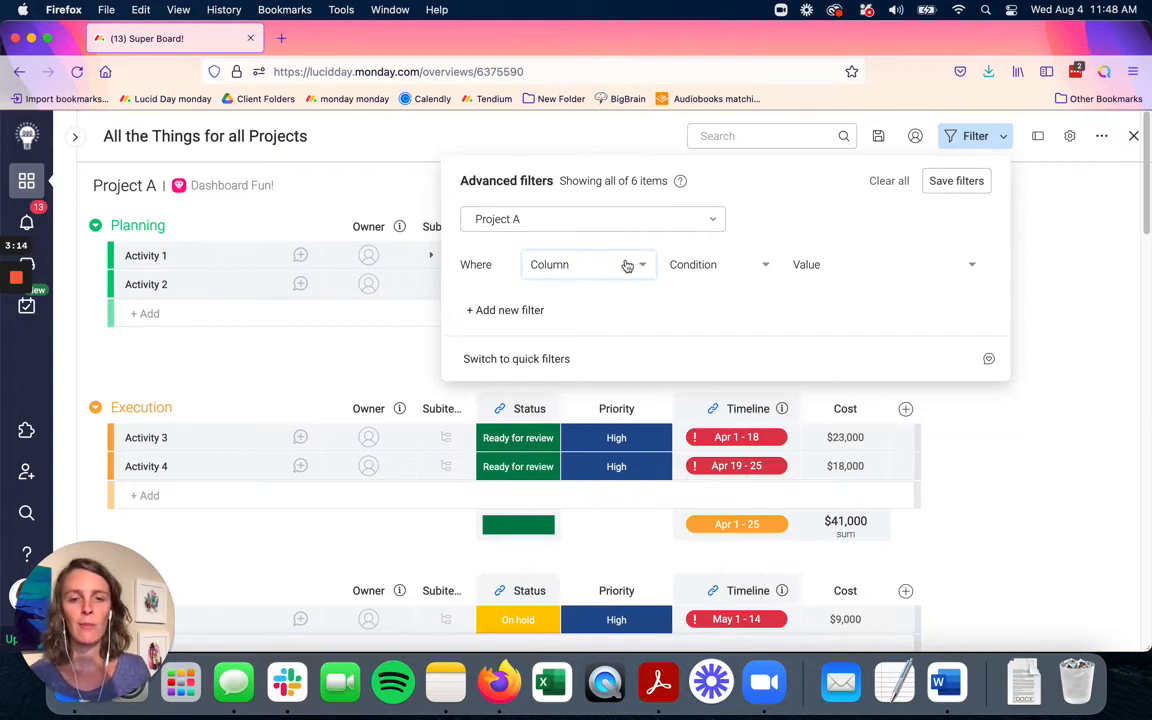
pyautogui.click(572, 270)
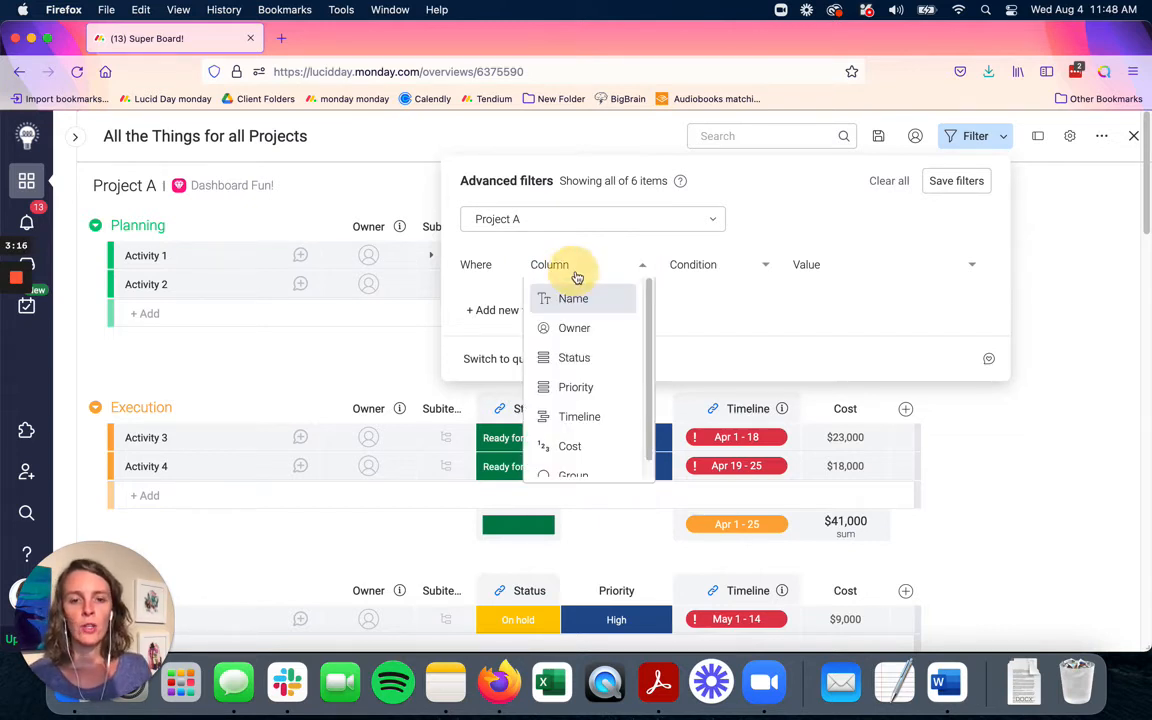
pyautogui.click(576, 357)
pyautogui.click(800, 266)
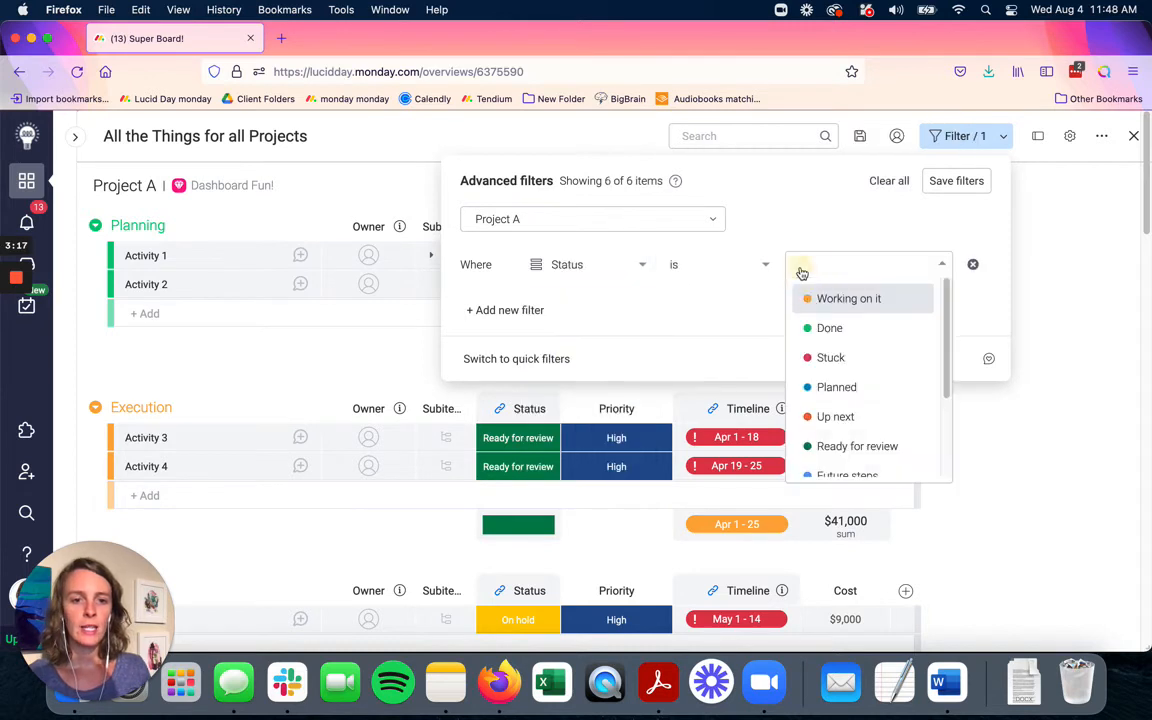
pyautogui.click(848, 357)
pyautogui.click(892, 275)
pyautogui.scroll(-1, 882, 370)
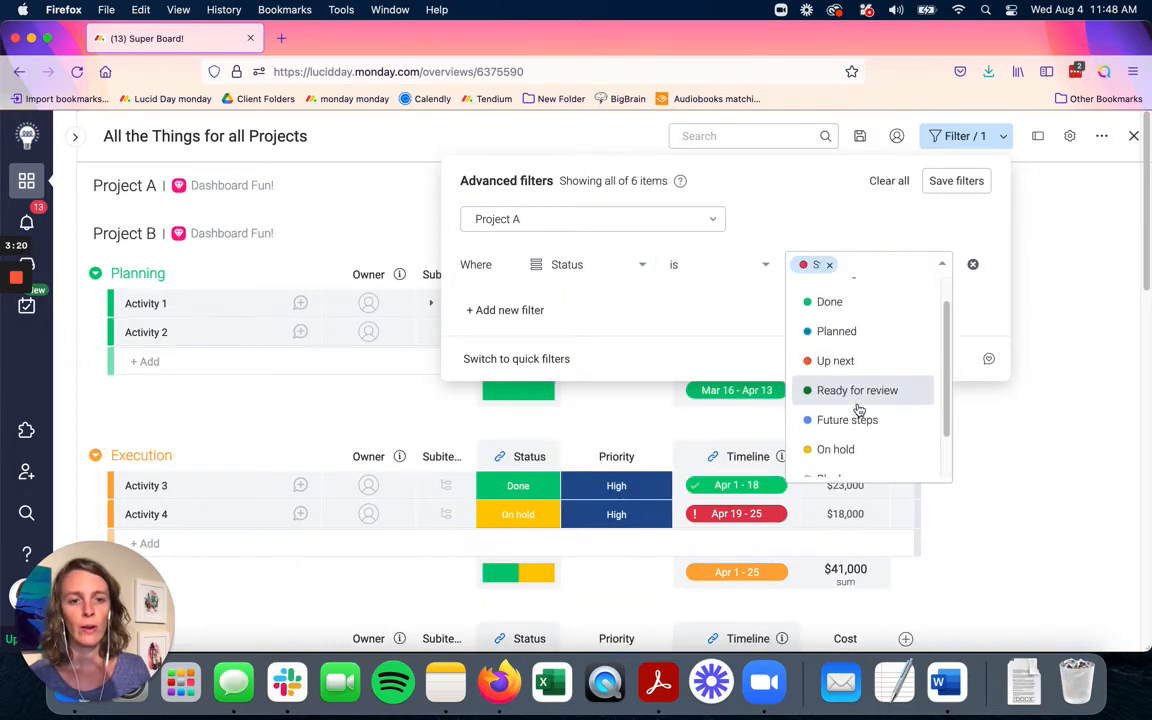
pyautogui.click(878, 393)
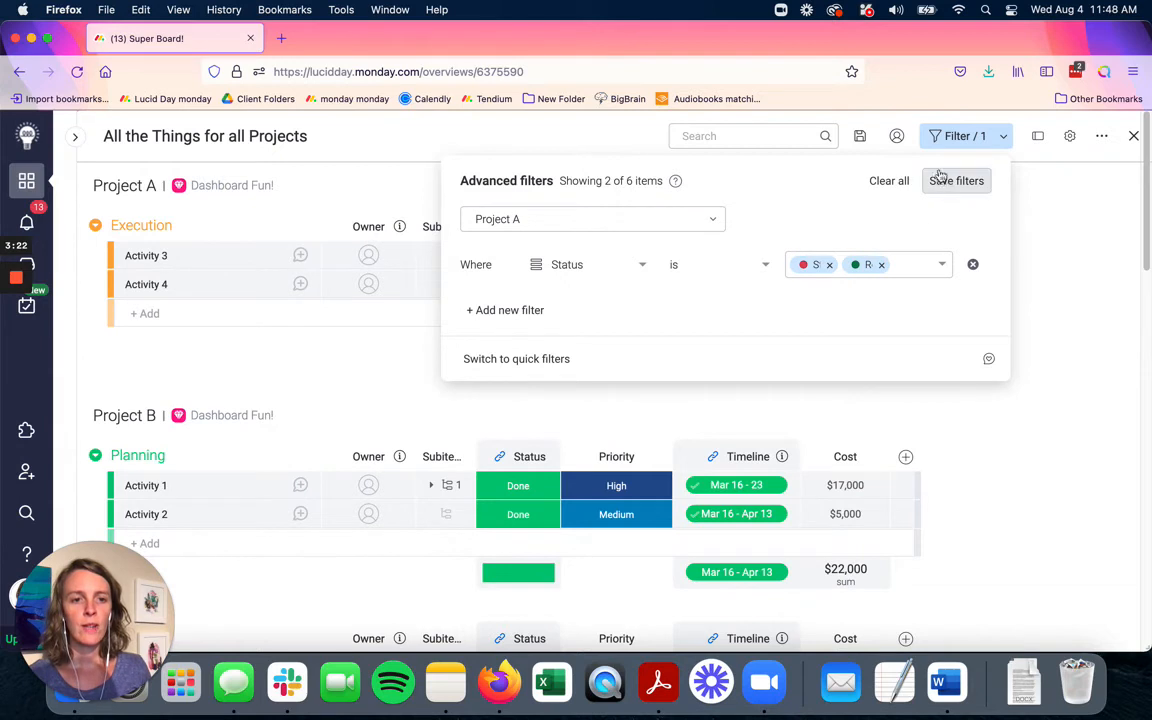
# Step: Add an advanced filter for Project B where Status is Stuck or Ready for review
pyautogui.click(578, 221)
pyautogui.click(555, 278)
pyautogui.click(571, 266)
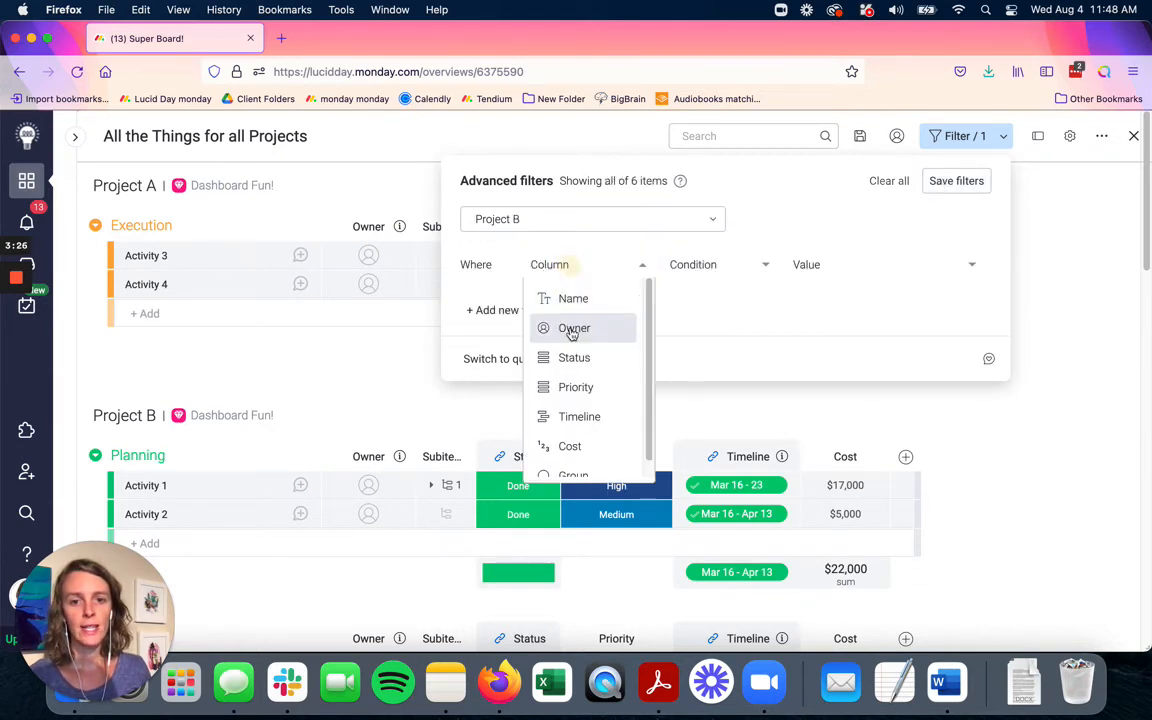
pyautogui.click(567, 350)
pyautogui.click(714, 266)
pyautogui.click(836, 265)
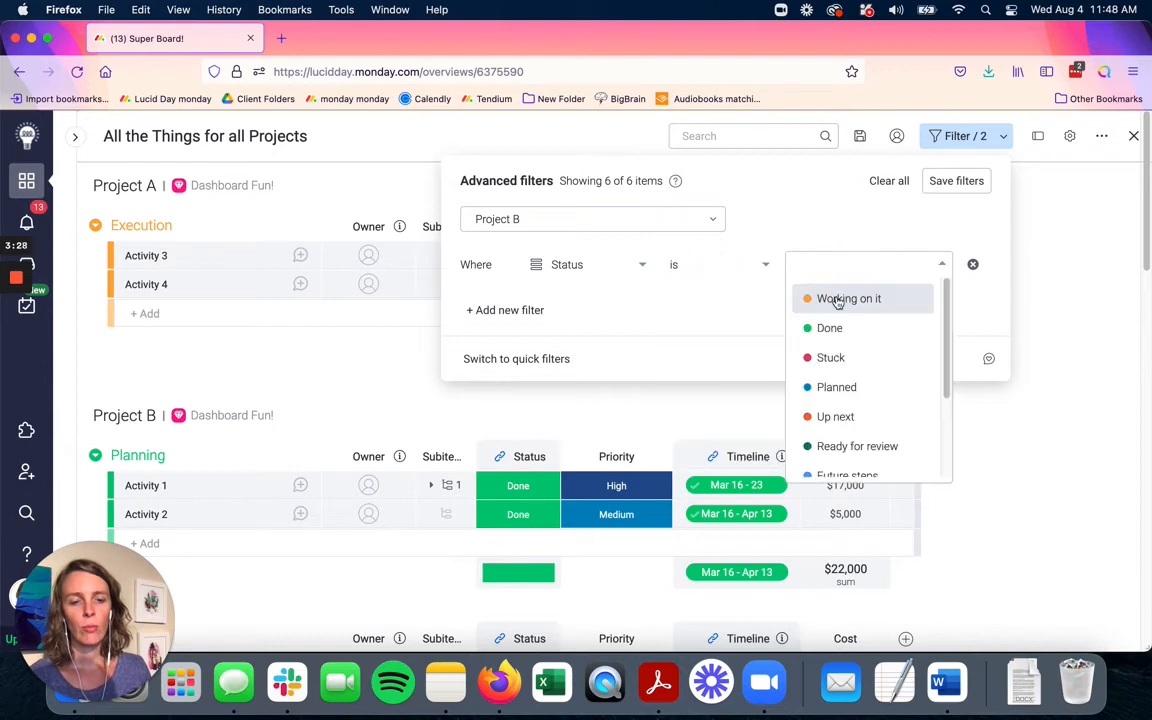
pyautogui.click(870, 267)
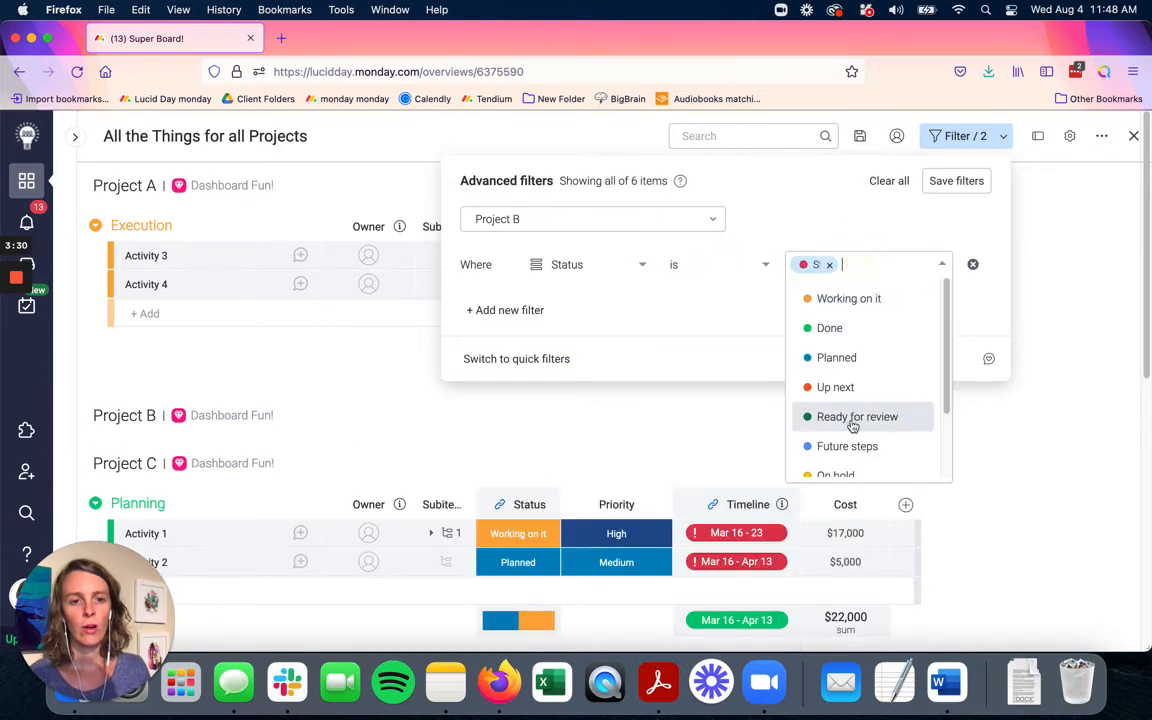
pyautogui.click(818, 422)
# Step: Filter Project C to Status Stuck or Ready for review, save the widget's filters, and return to the dashboard
pyautogui.click(656, 220)
pyautogui.click(620, 300)
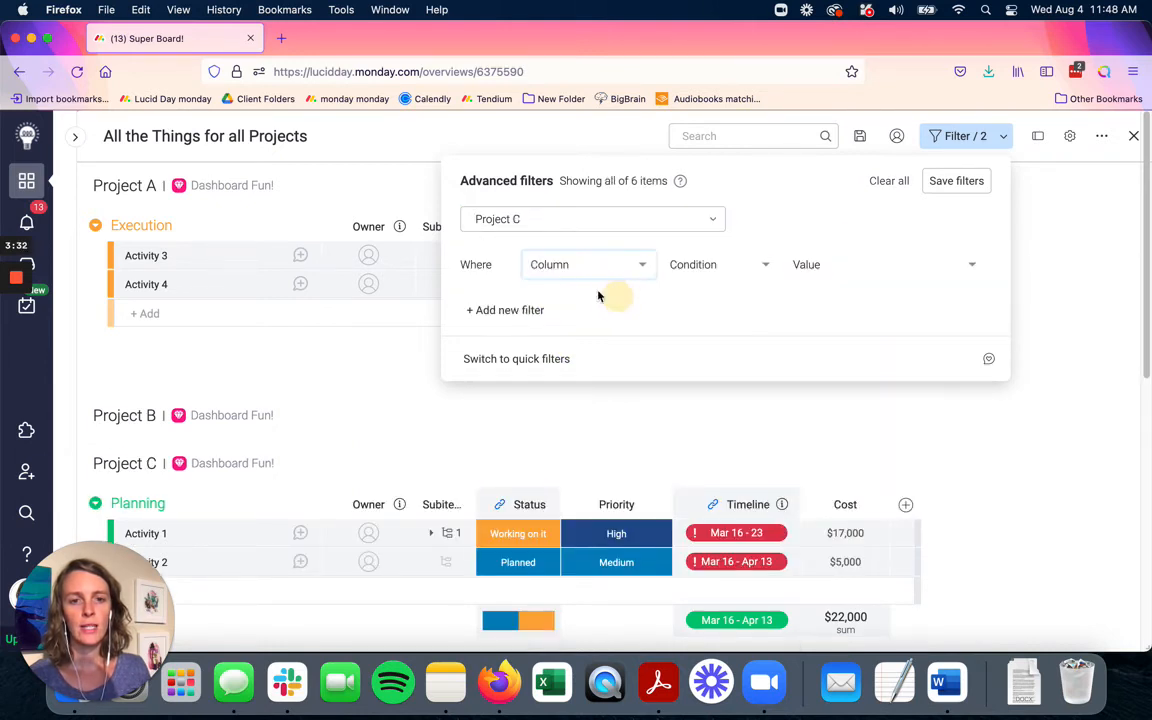
pyautogui.click(560, 266)
pyautogui.click(566, 356)
pyautogui.click(741, 264)
pyautogui.click(823, 265)
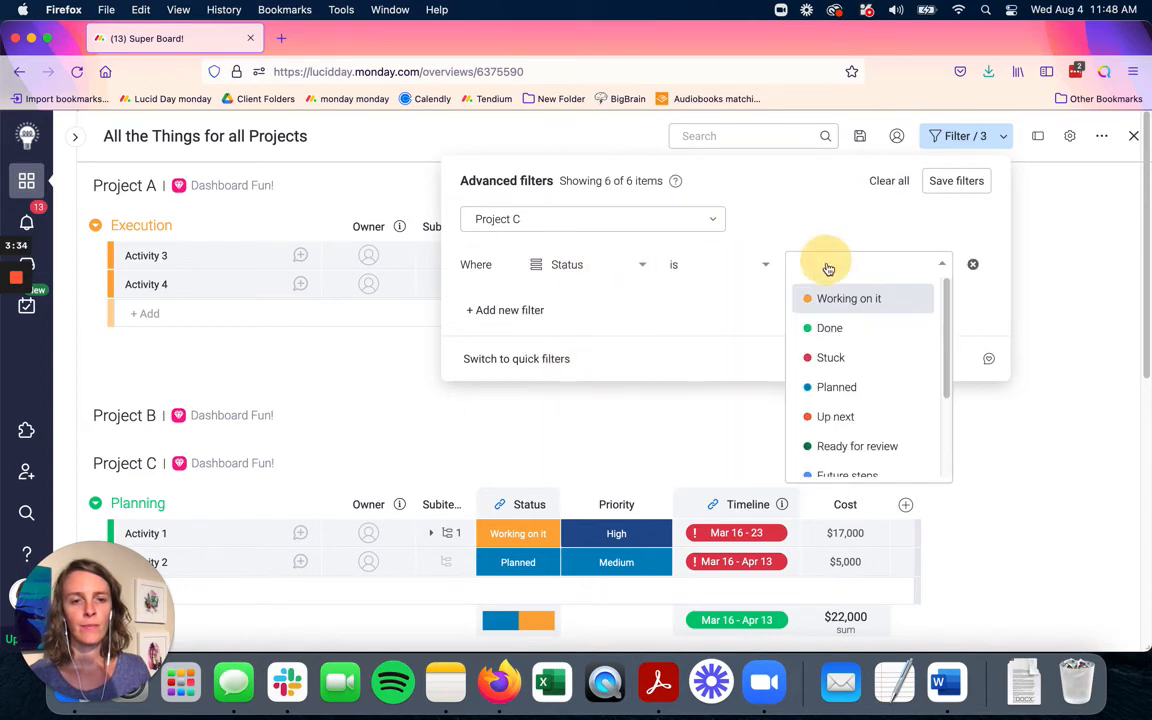
pyautogui.click(830, 355)
pyautogui.click(878, 262)
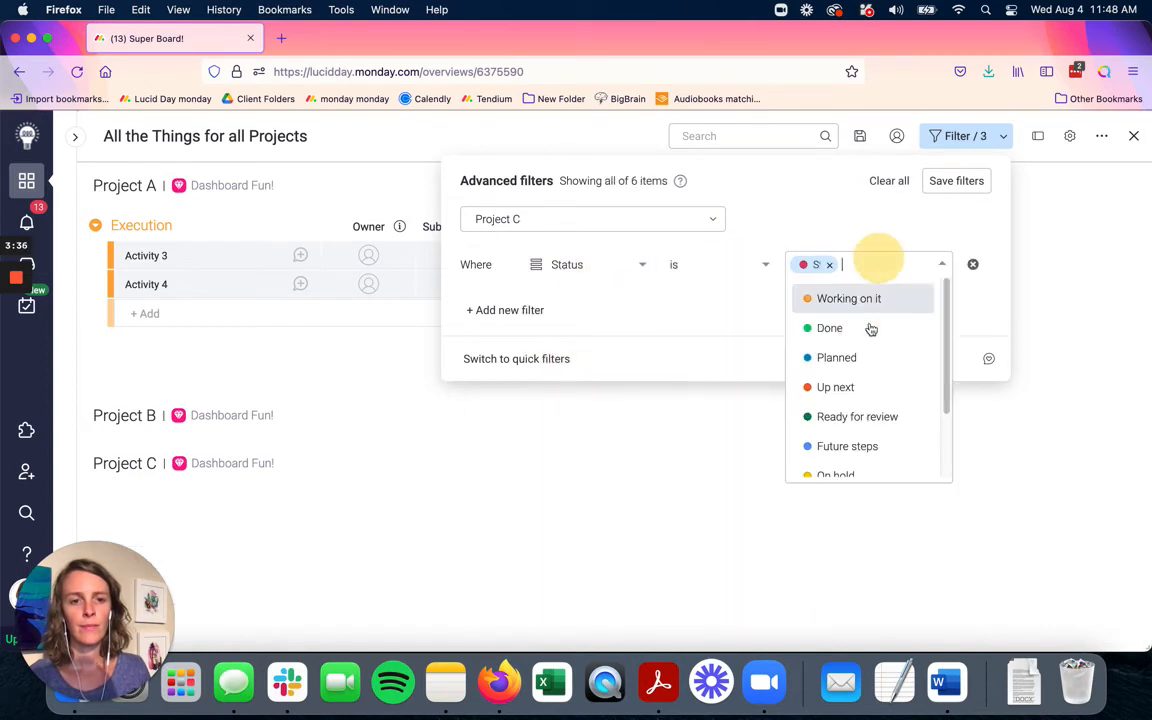
pyautogui.click(857, 416)
pyautogui.click(953, 184)
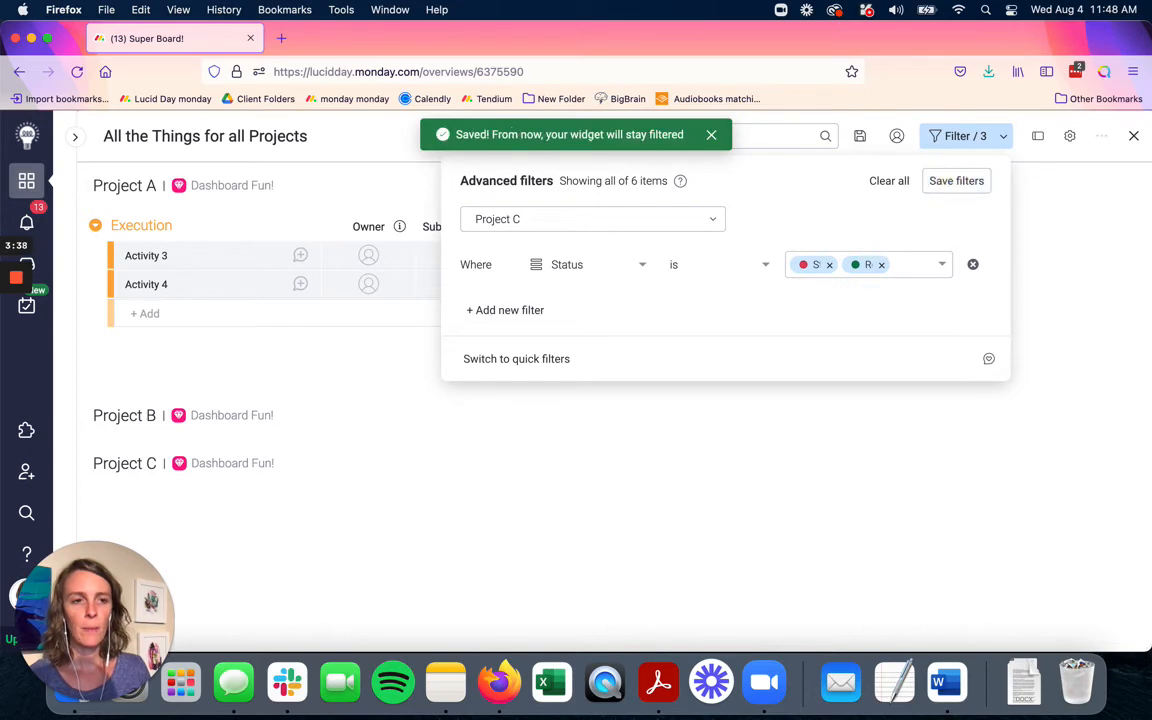
pyautogui.click(1133, 137)
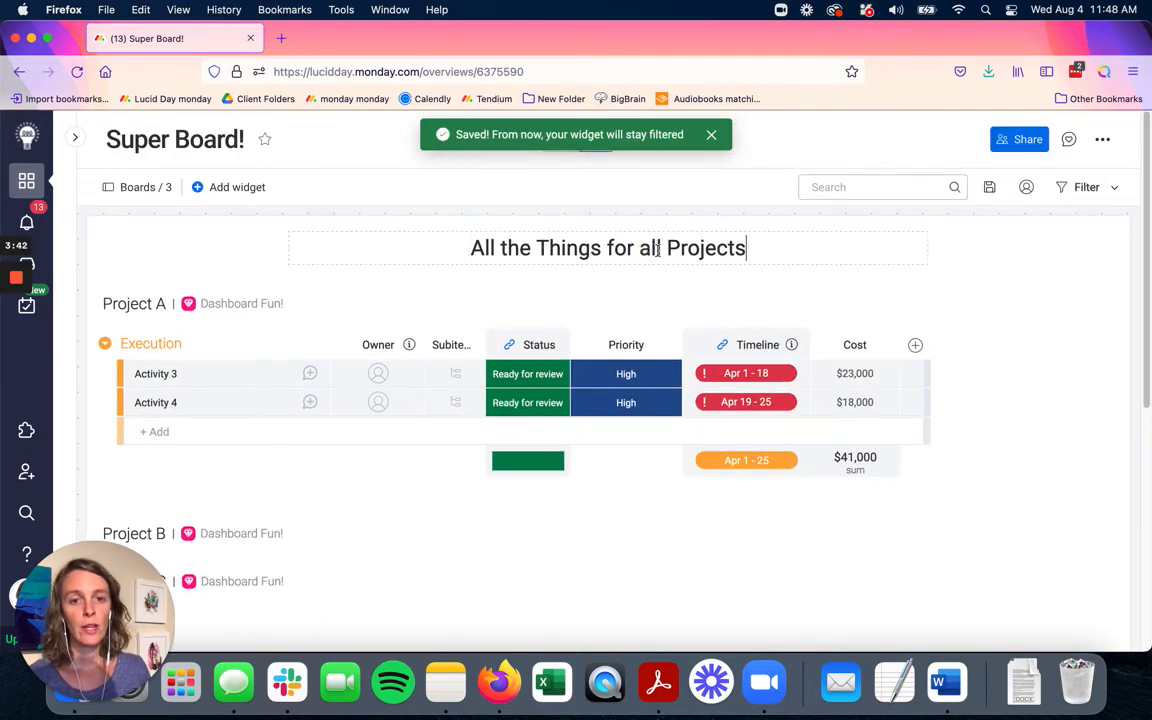
# Step: Rename the table widget as "Things that need review/are stuck"
pyautogui.click(703, 245)
pyautogui.write('T')
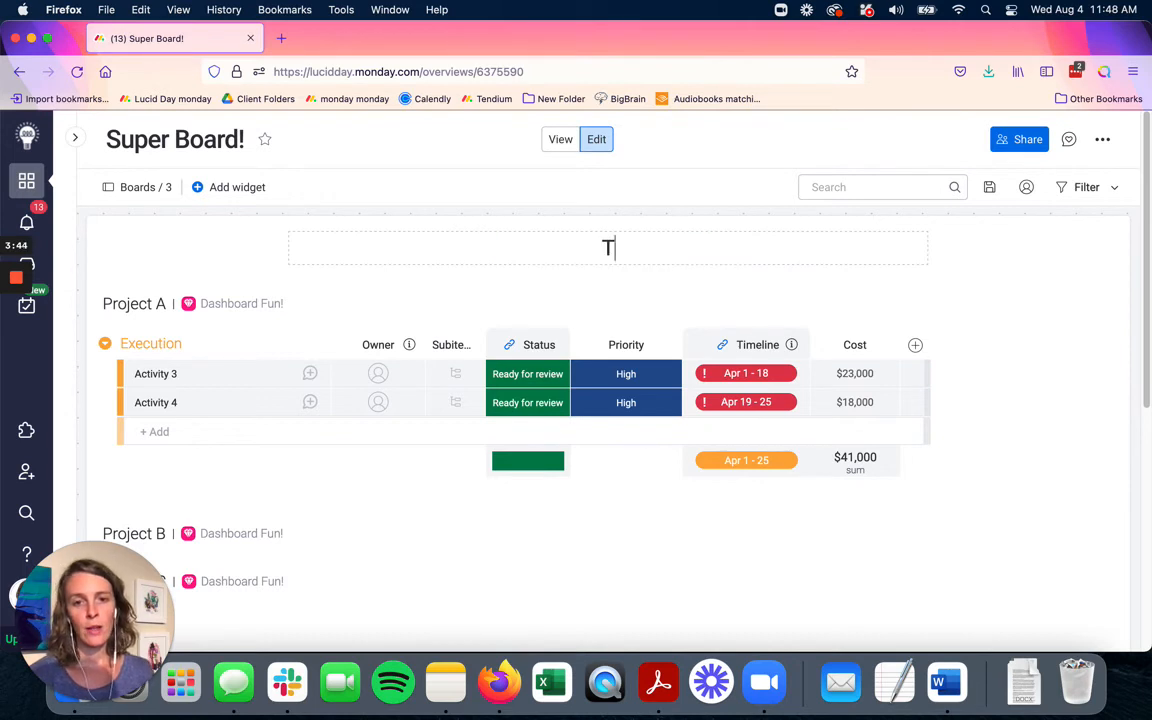
pyautogui.write('hings that need review')
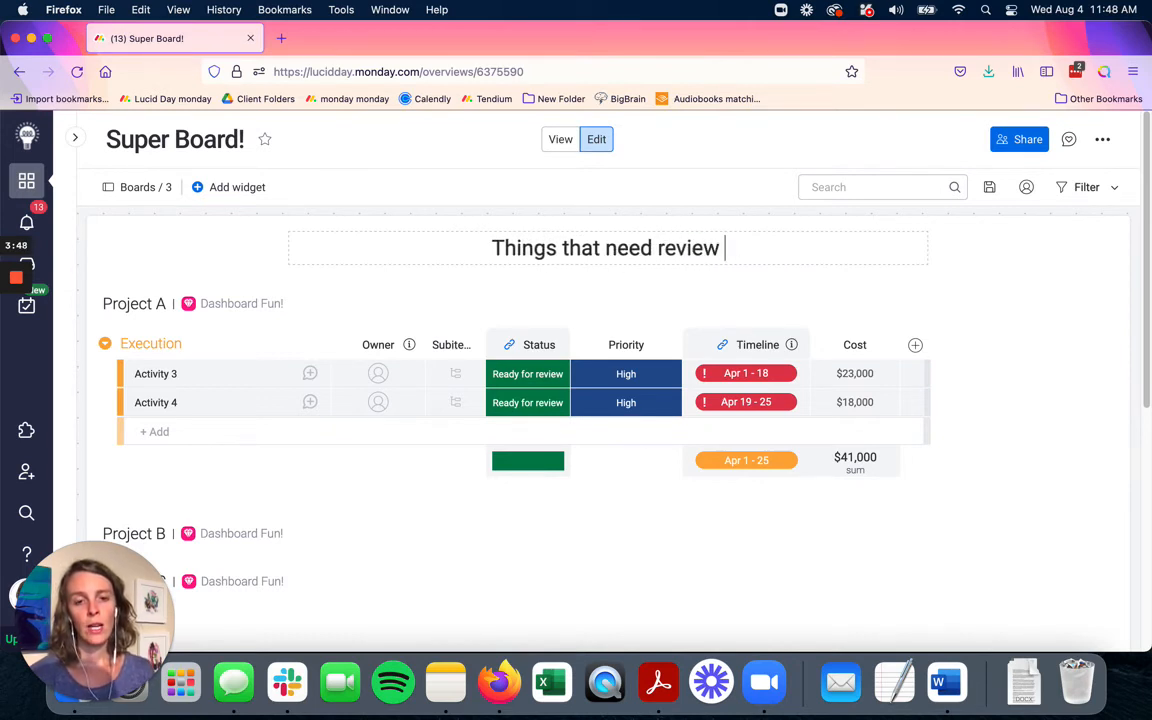
pyautogui.press('BackSpace')
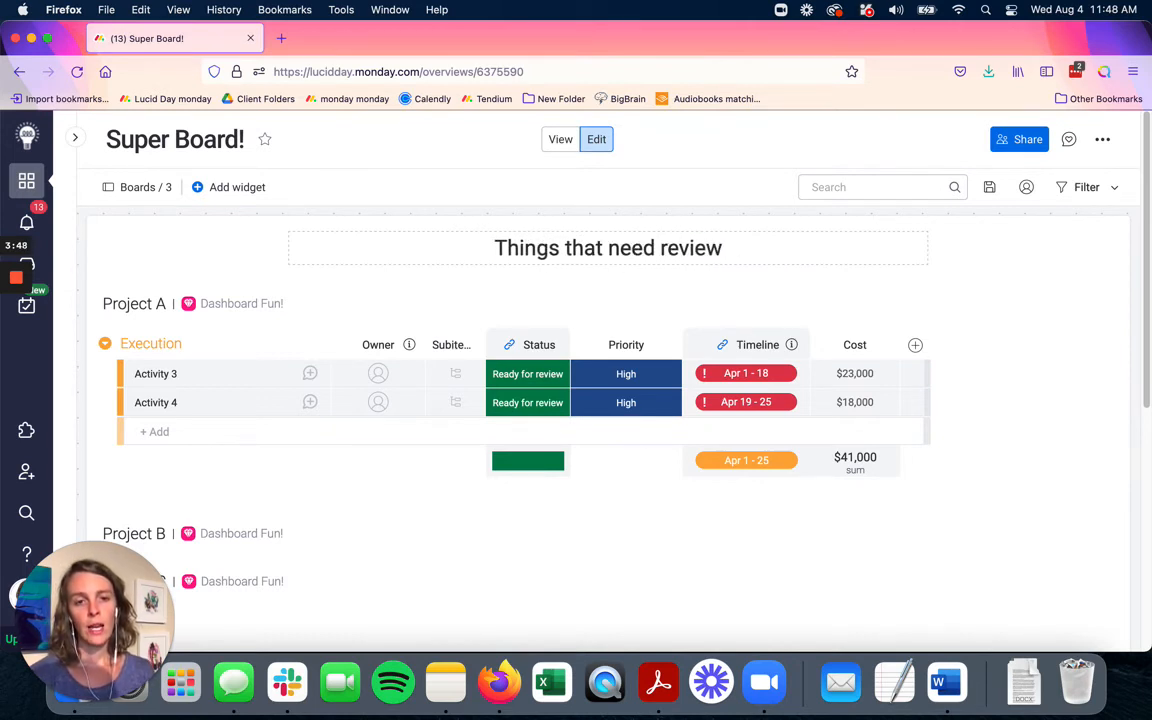
pyautogui.write('/are stuck')
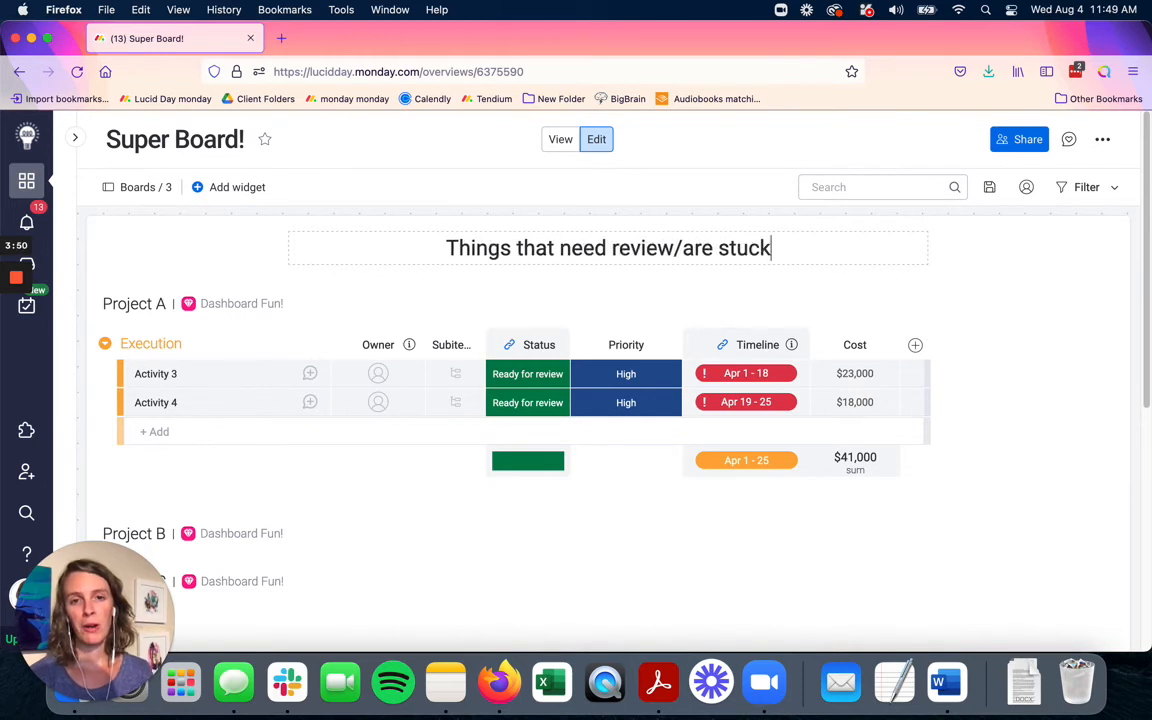
pyautogui.press('Return')
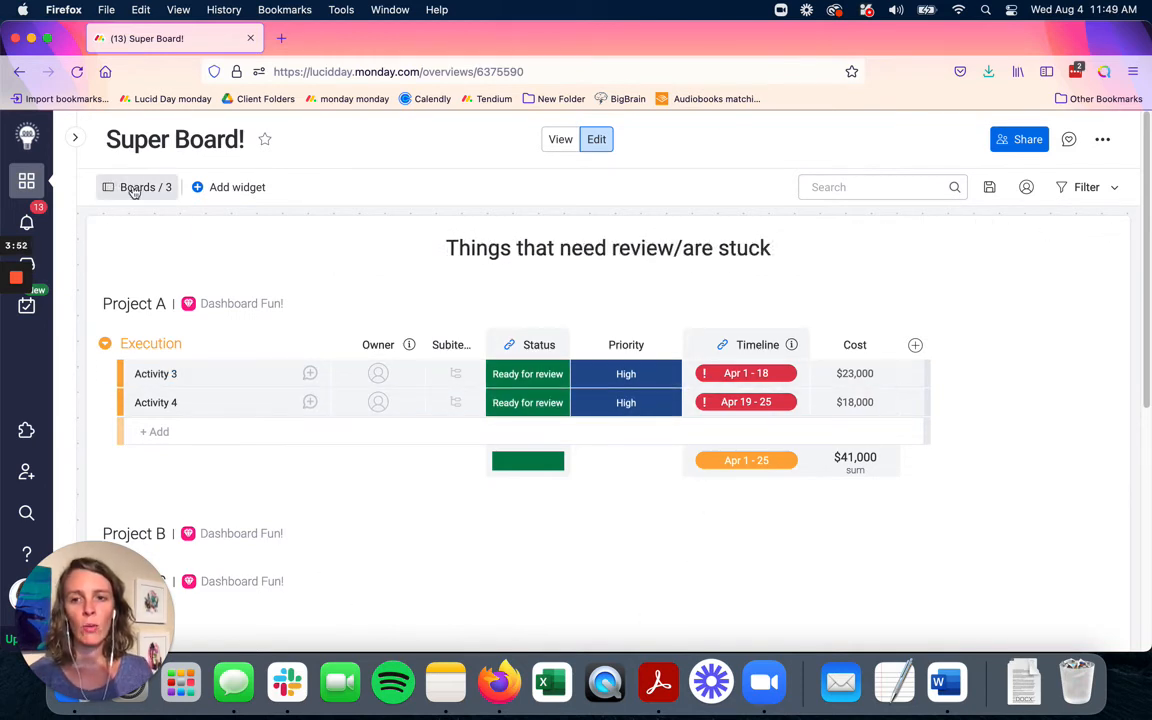
# Step: Expand the workspace sidebar, visit the Project B board, and return to the Super Board! dashboard
pyautogui.click(74, 137)
pyautogui.click(143, 340)
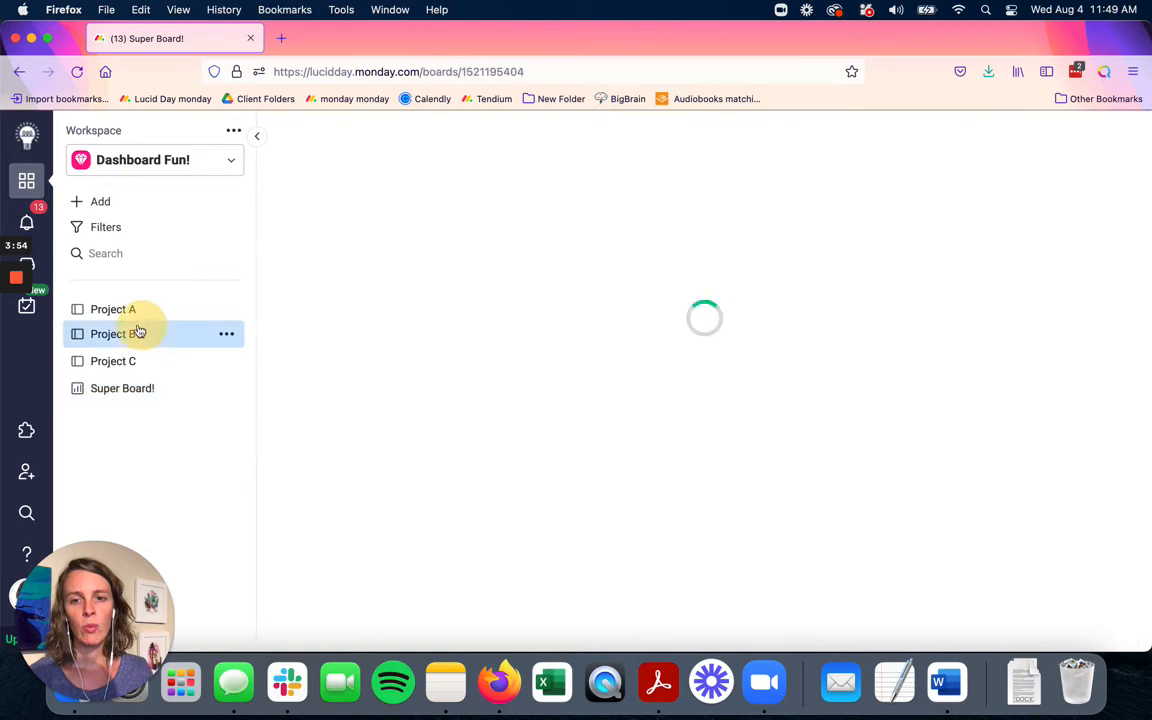
pyautogui.click(125, 389)
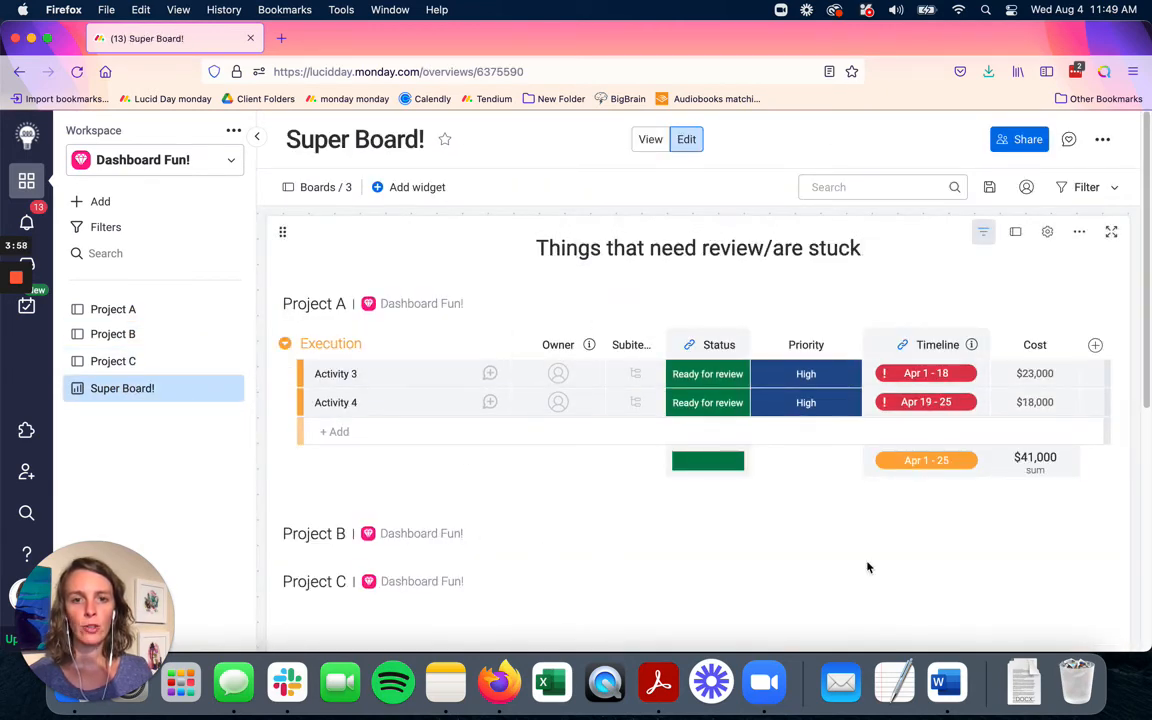
# Step: Look at the Status and Priority label choices for Activity 3 in Project A without changing them
pyautogui.click(707, 378)
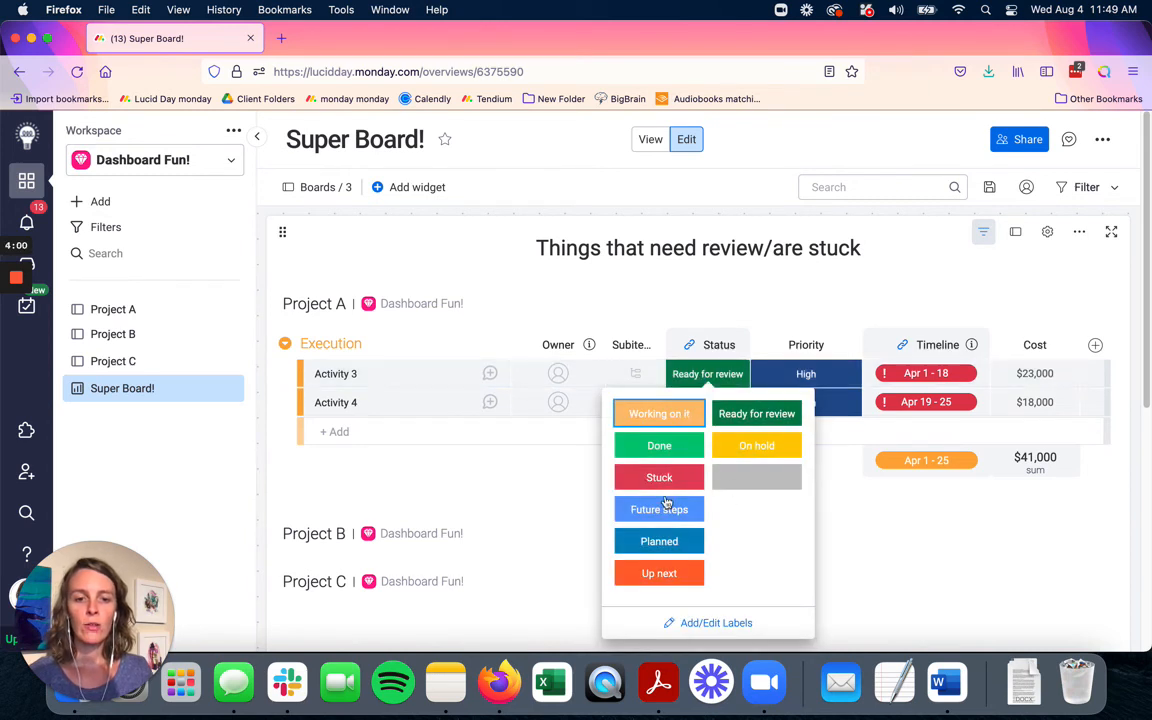
pyautogui.click(718, 374)
pyautogui.click(808, 376)
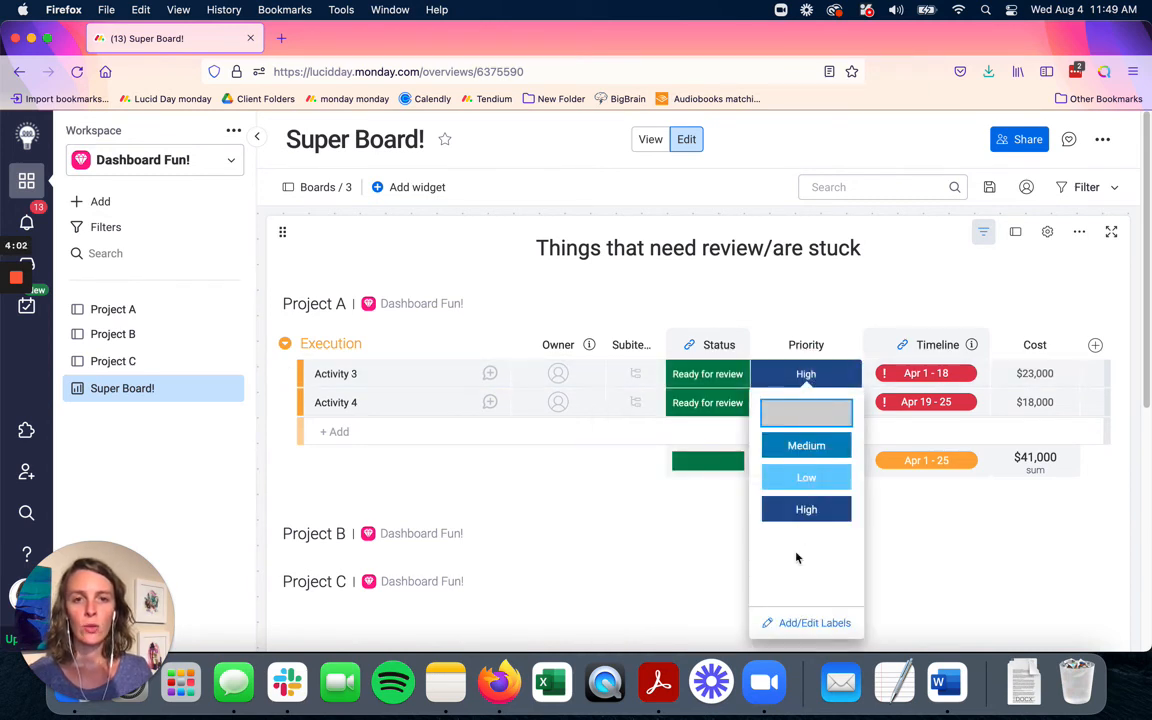
pyautogui.click(805, 372)
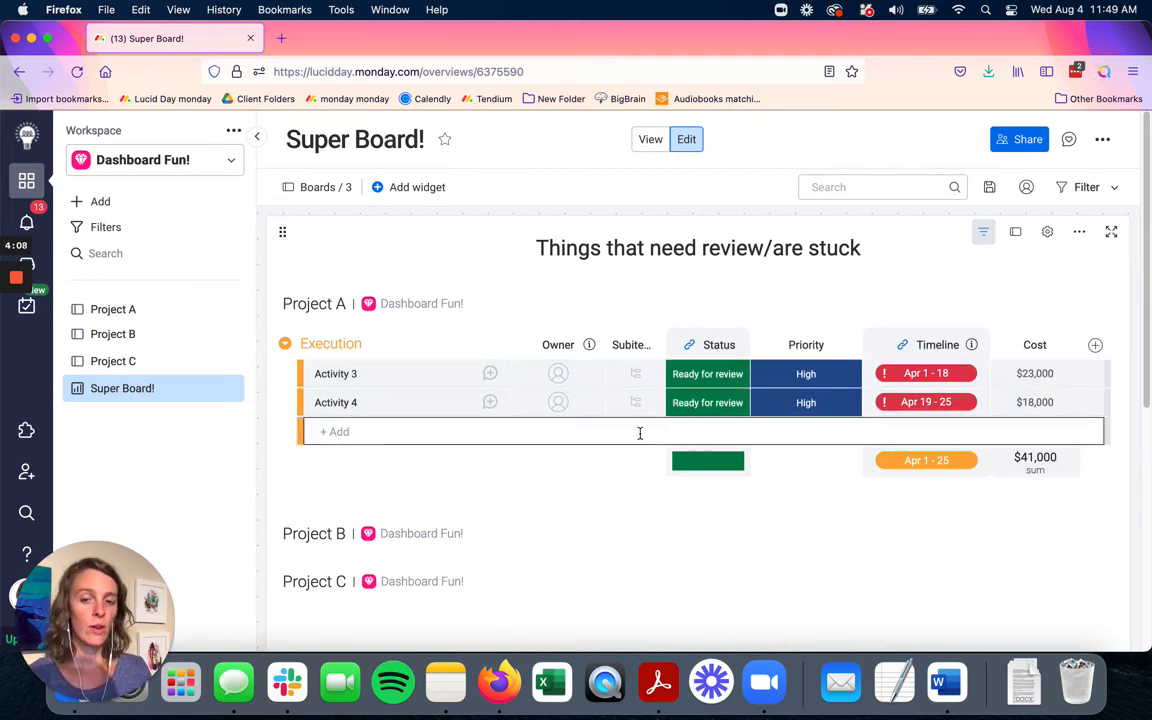
# Step: Start adding a new item to Project A's Execution group in the table widget
pyautogui.click(342, 432)
pyautogui.click(342, 432)
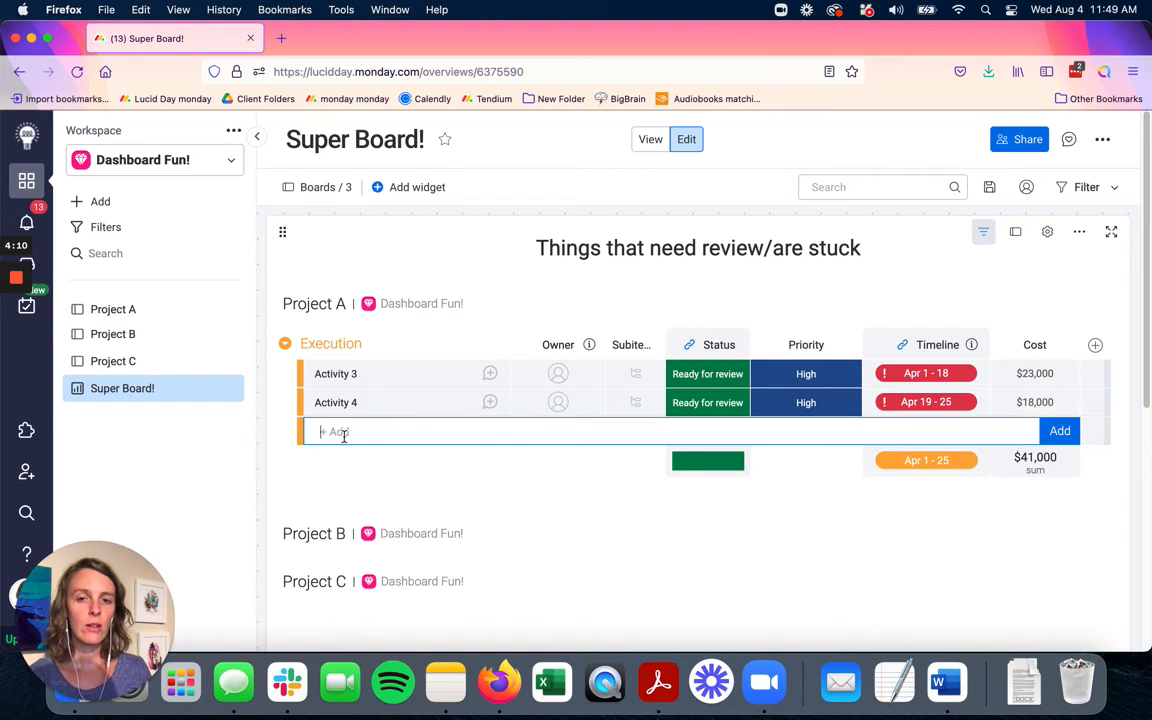